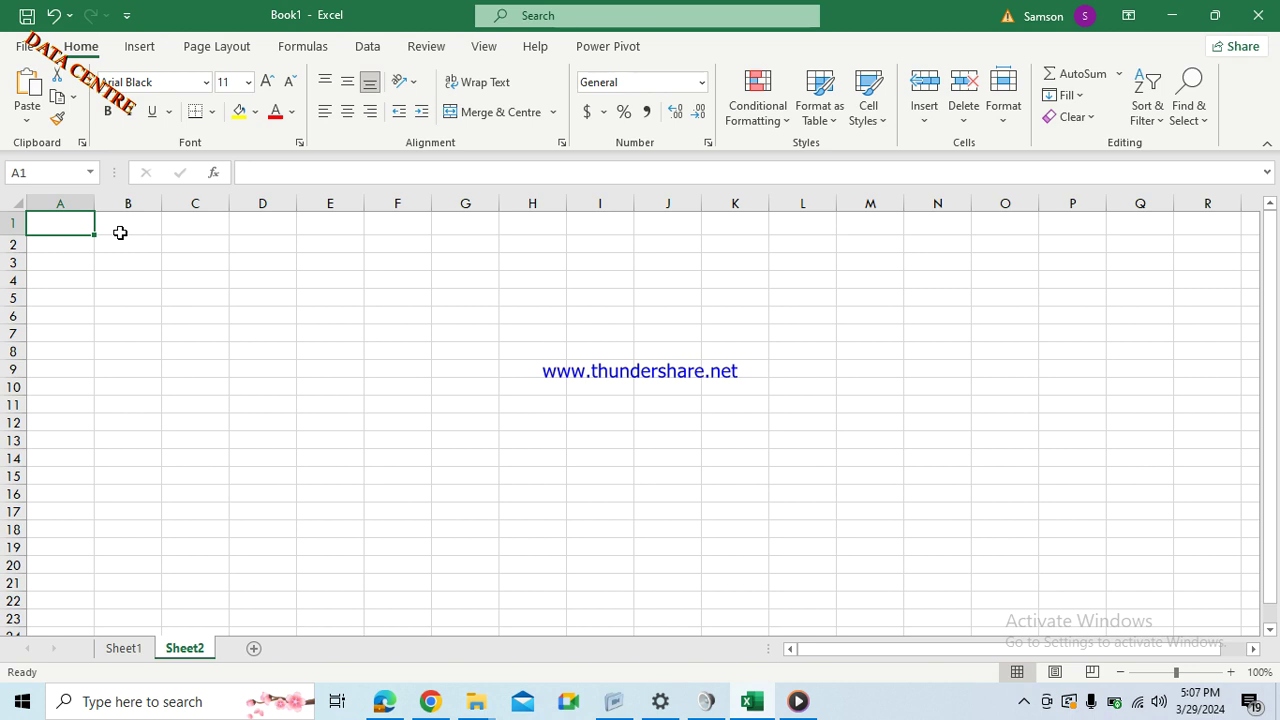
- Enter the sheet title "SIMBEST FOOD ENTERPRICE" in cell A1
{"action": "left_click", "coordinate": [128, 233]}
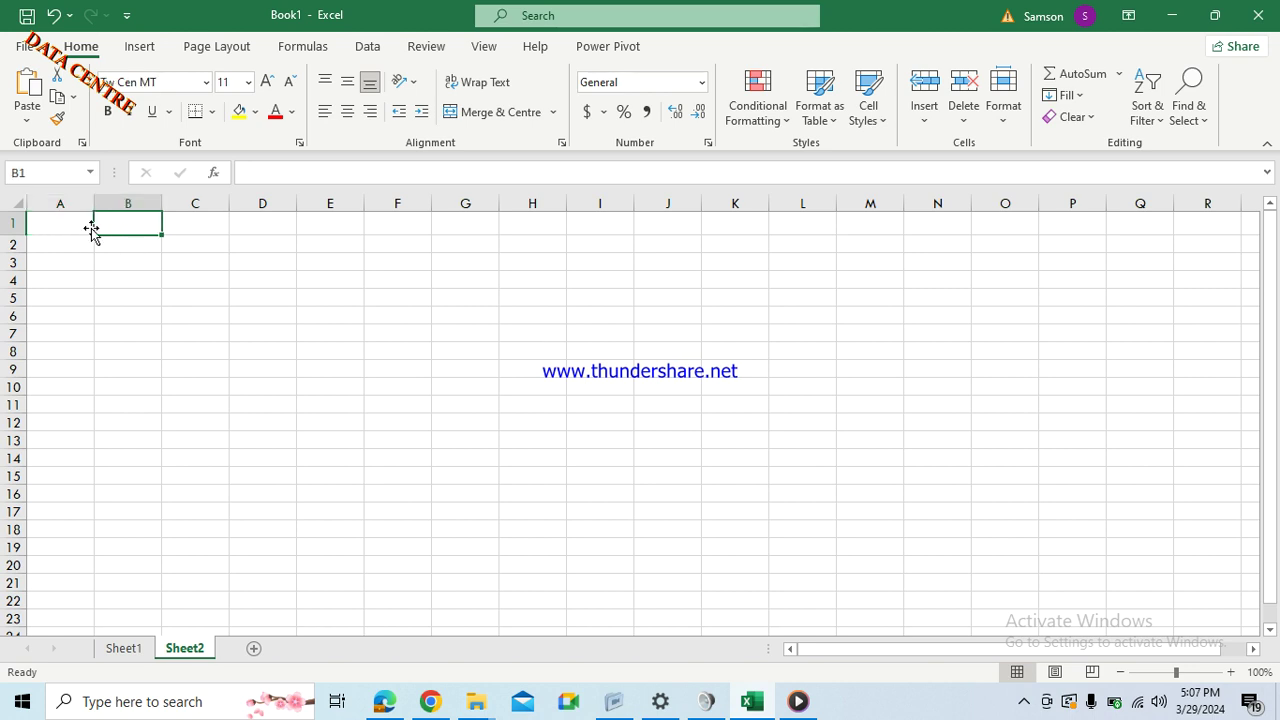
{"action": "left_click", "coordinate": [85, 228]}
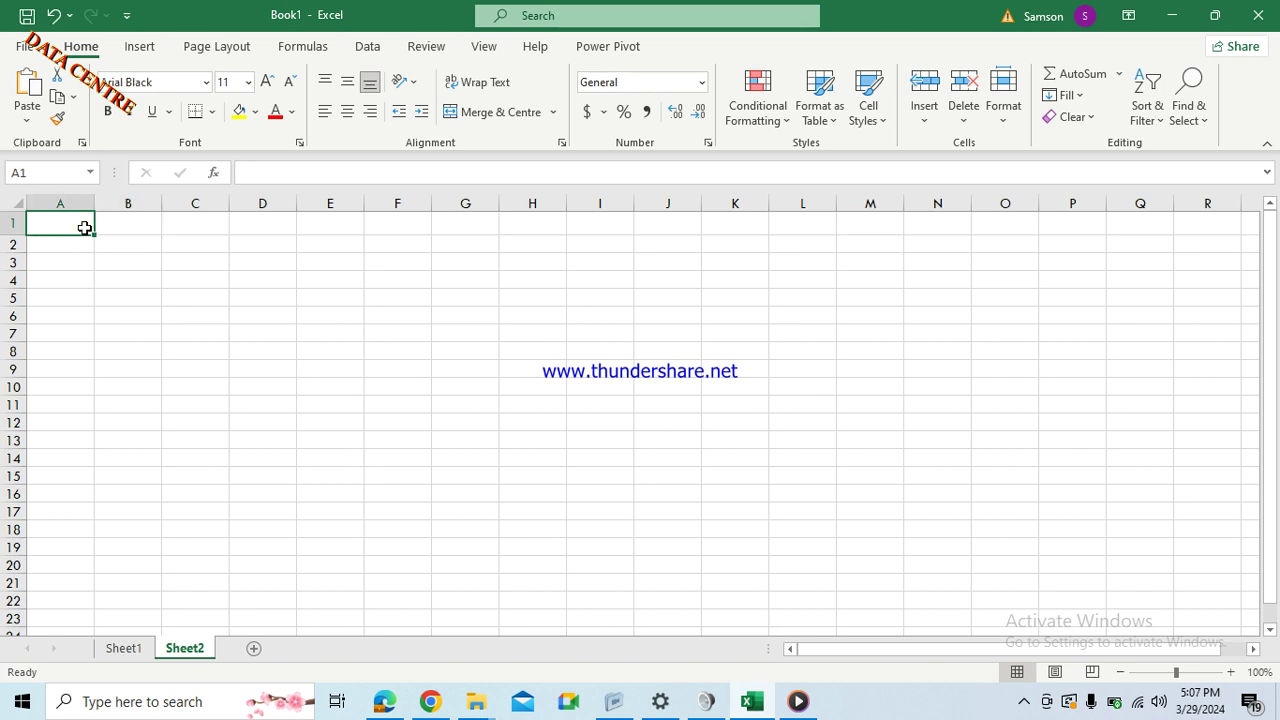
{"action": "type", "text": "SIMBEST"}
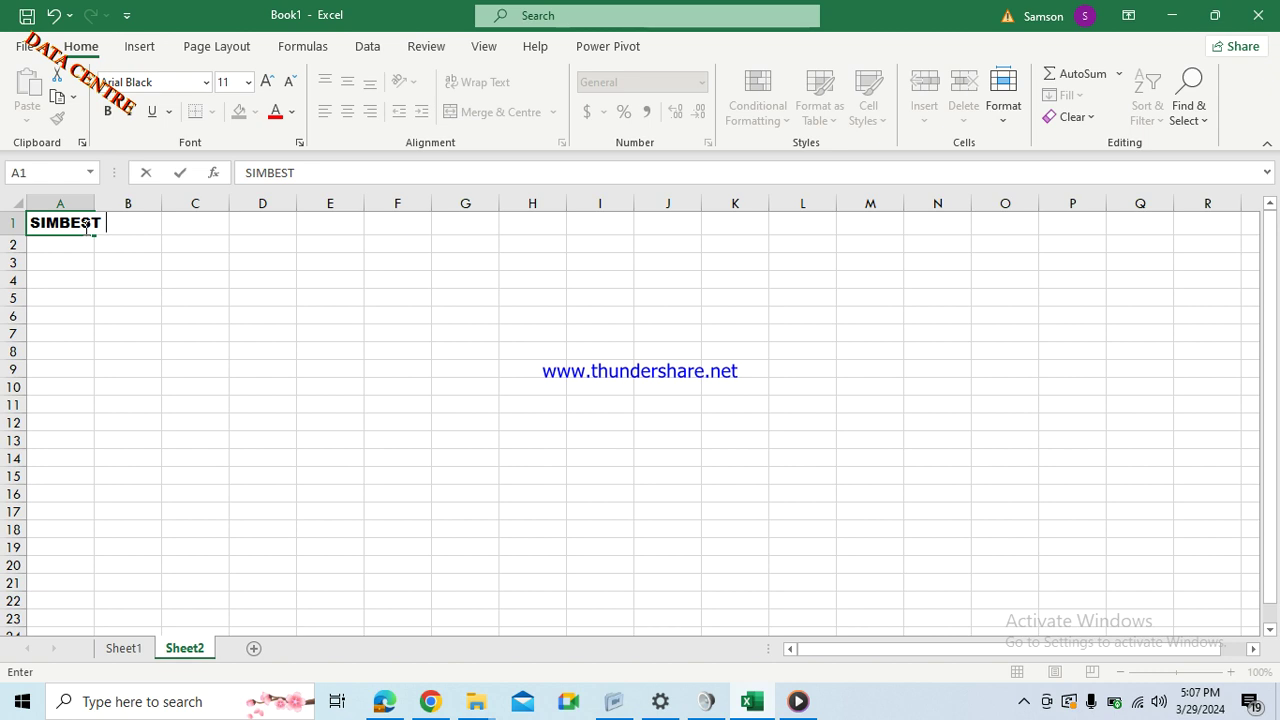
{"action": "type", "text": " FOOD STO"}
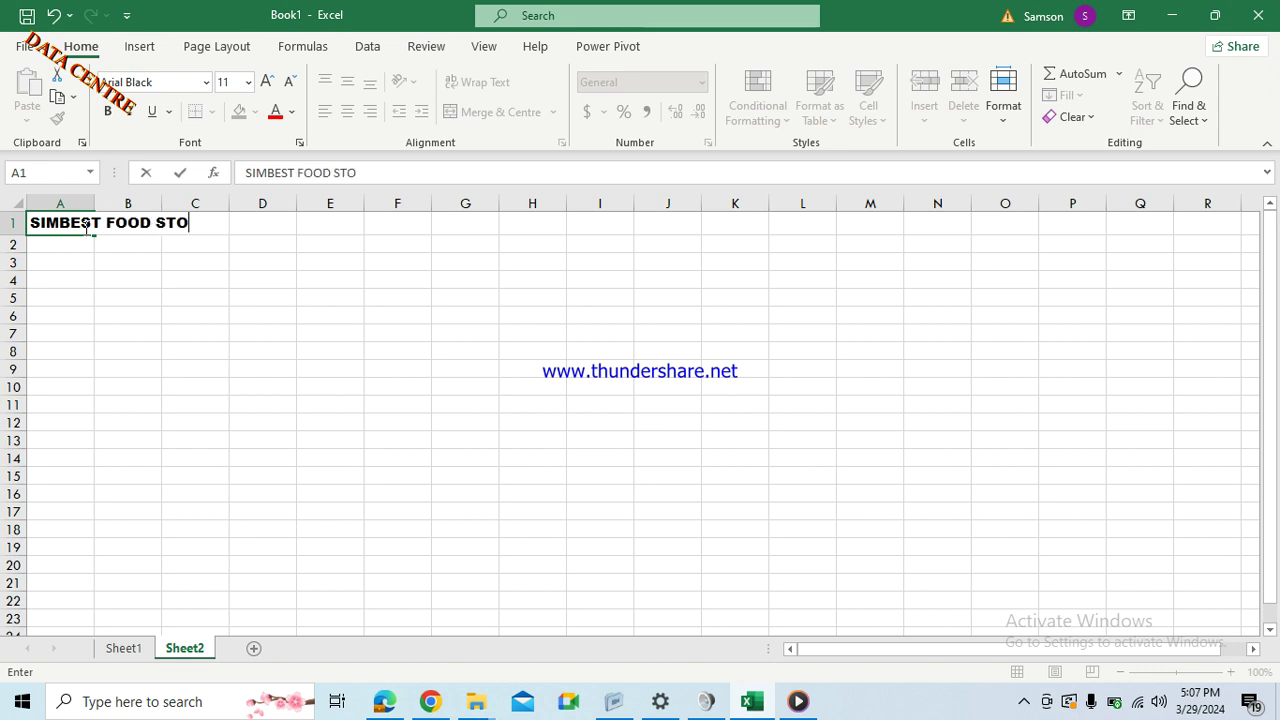
{"action": "key", "text": "BackSpace"}
{"action": "key", "text": "BackSpace"}
{"action": "key", "text": "BackSpace"}
{"action": "type", "text": "ENTERPRICE"}
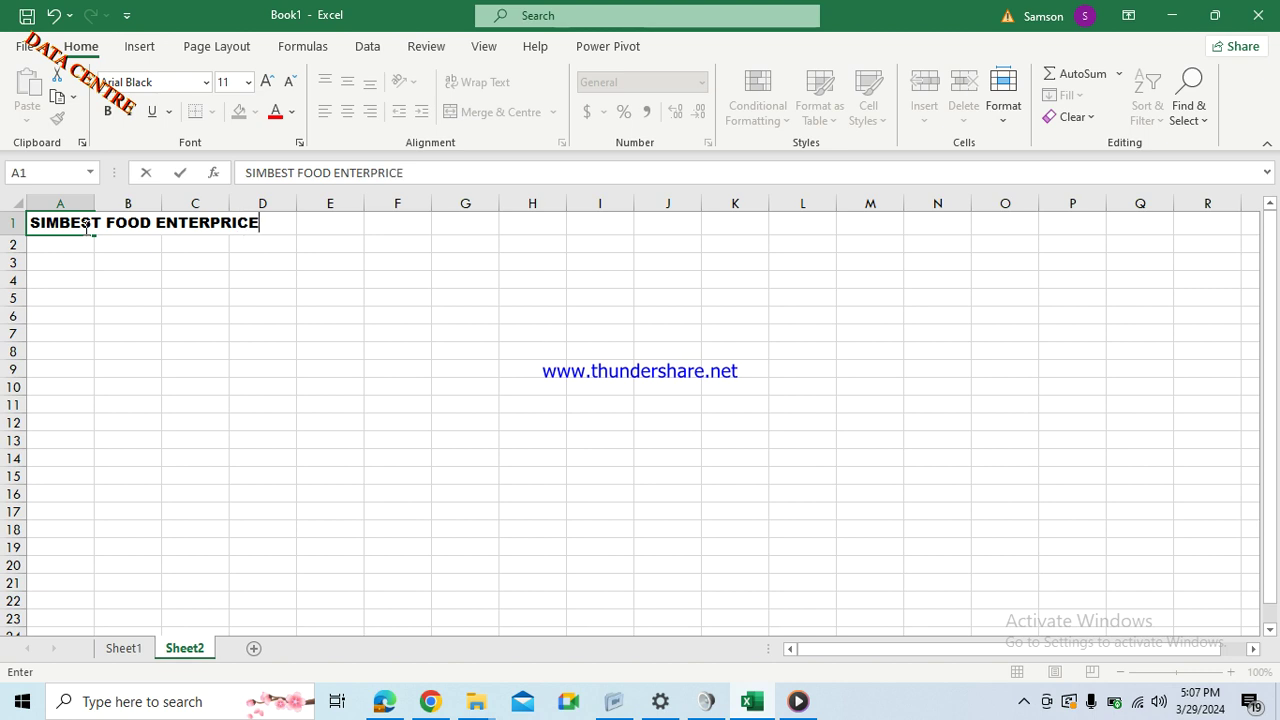
- Enter the column headers PRODUCTID, PRODUCT NAME and QUANTITY in cells A2 to C2
{"action": "left_click", "coordinate": [72, 244]}
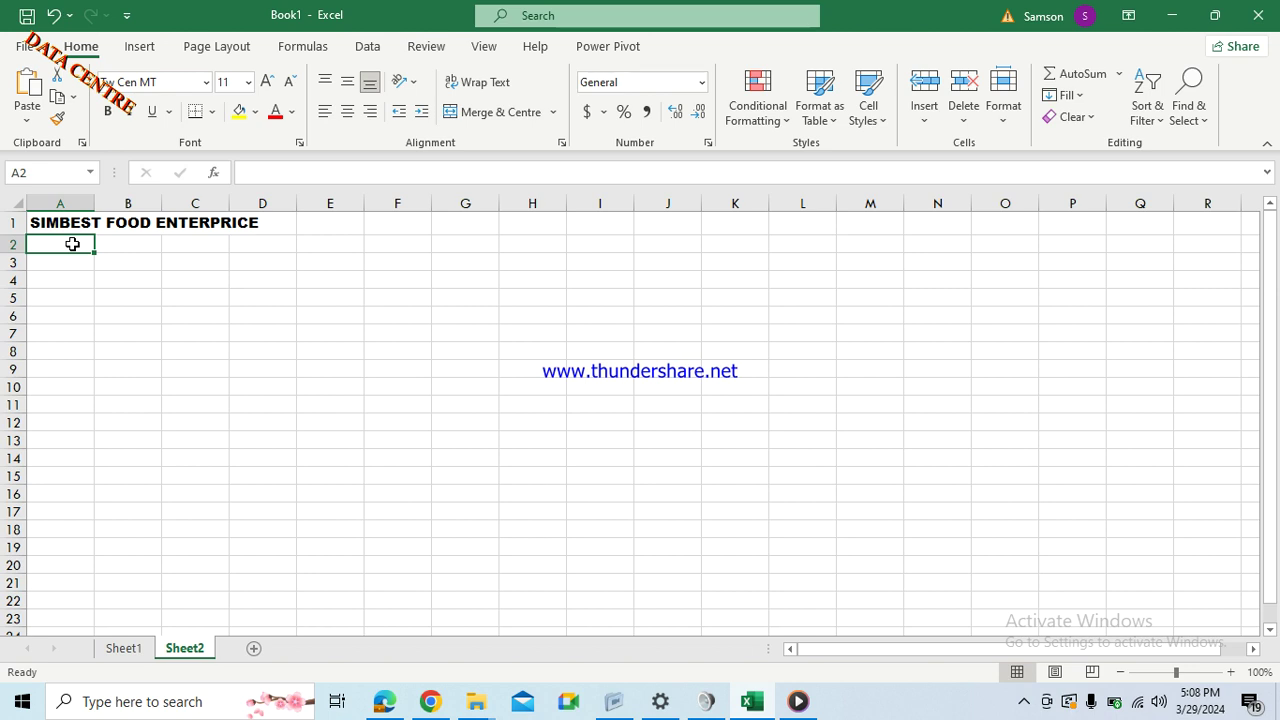
{"action": "type", "text": "PRO"}
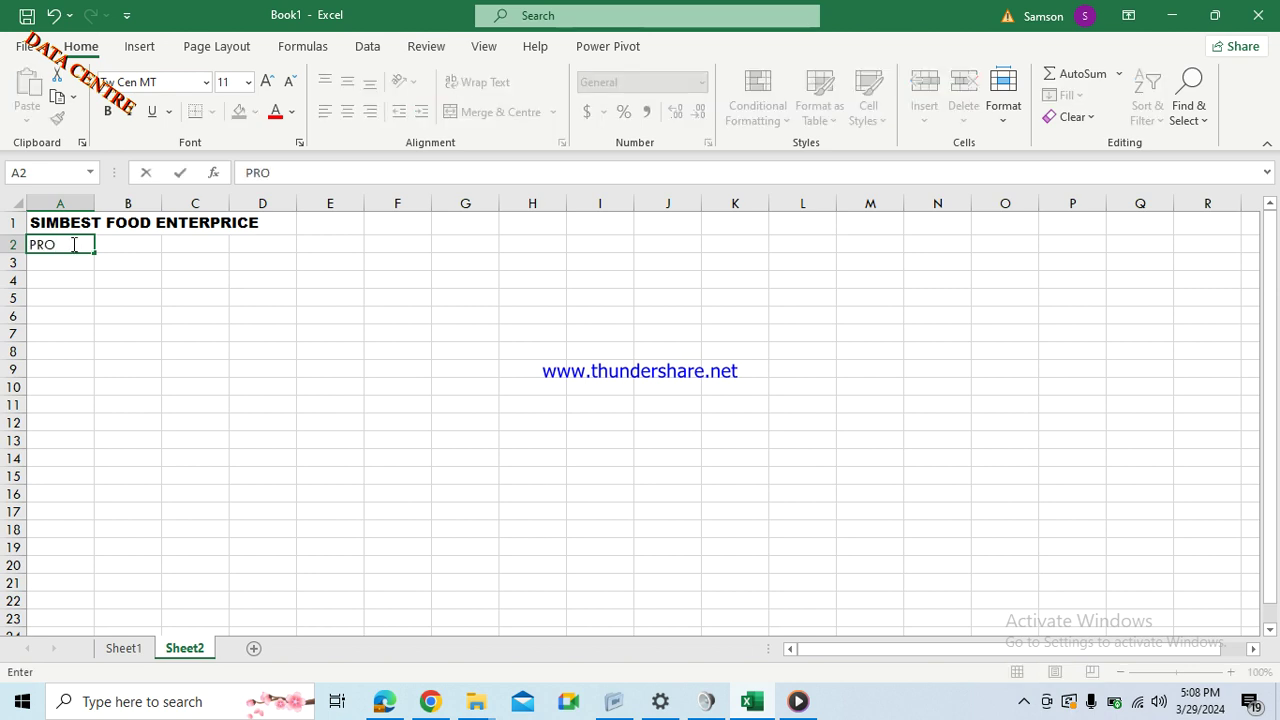
{"action": "type", "text": "DUCTID"}
{"action": "key", "text": "Tab"}
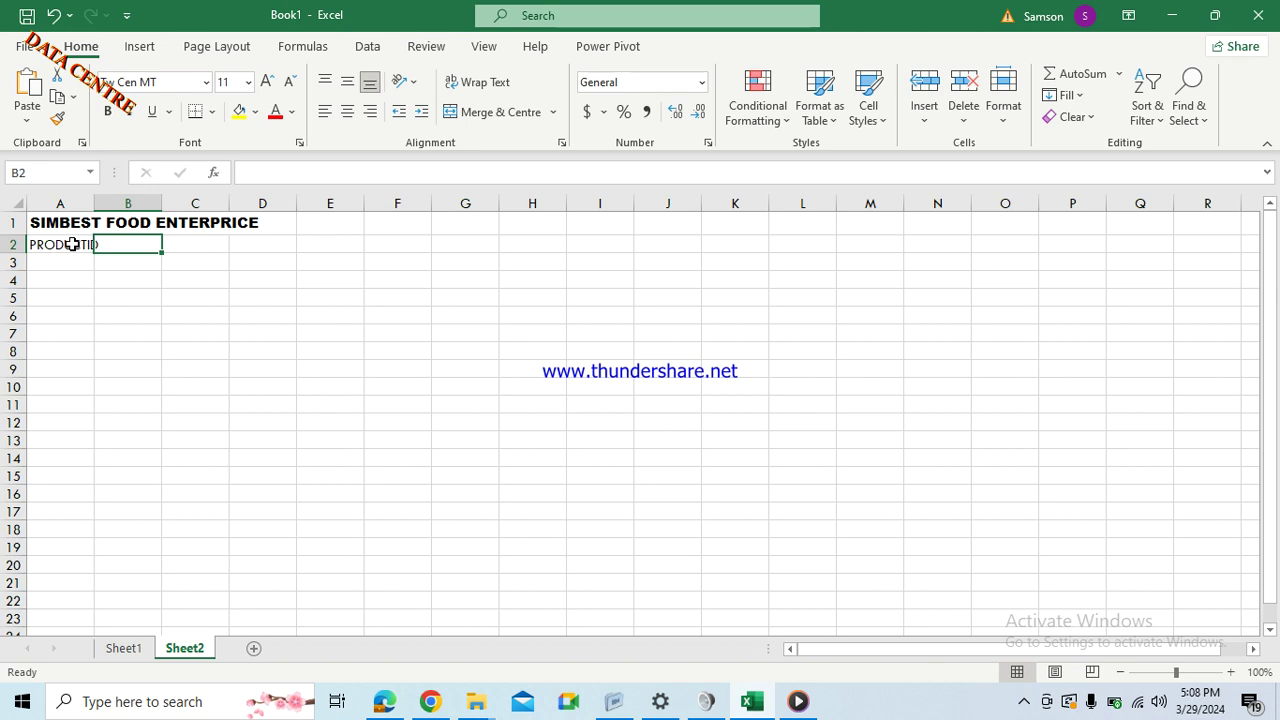
{"action": "type", "text": "PR"}
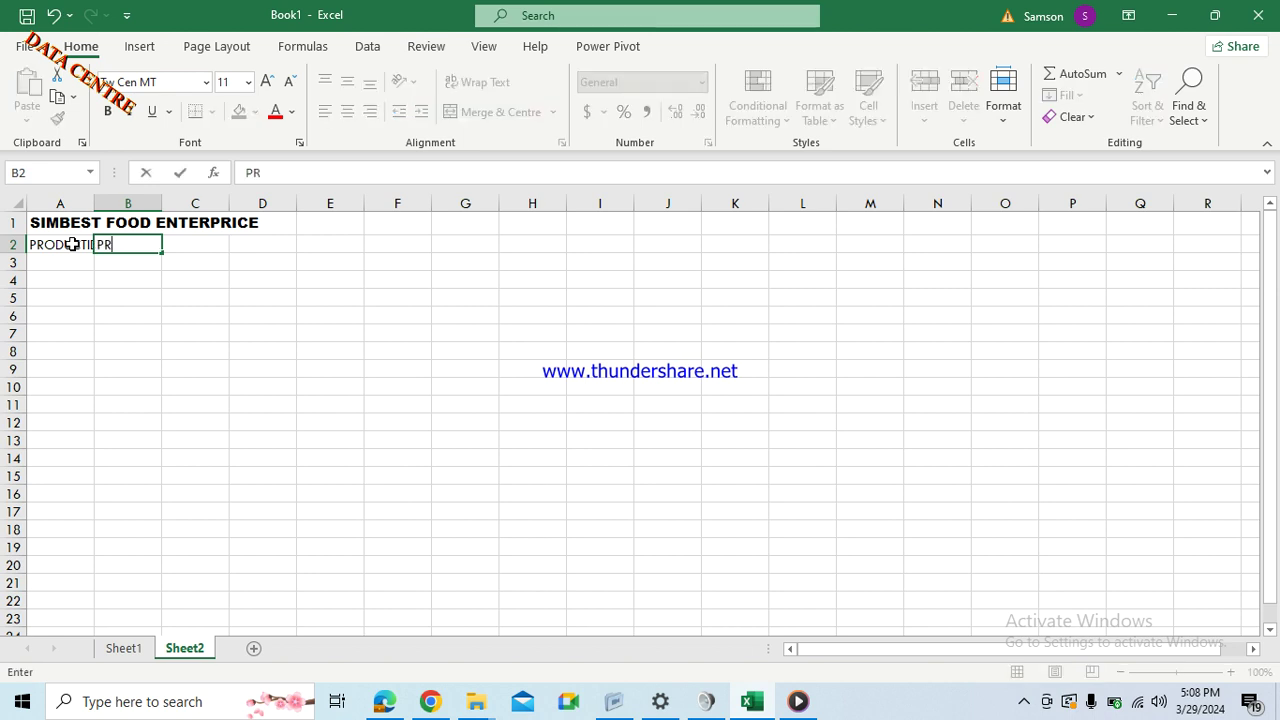
{"action": "type", "text": "ODUCT NAME"}
{"action": "key", "text": "Tab"}
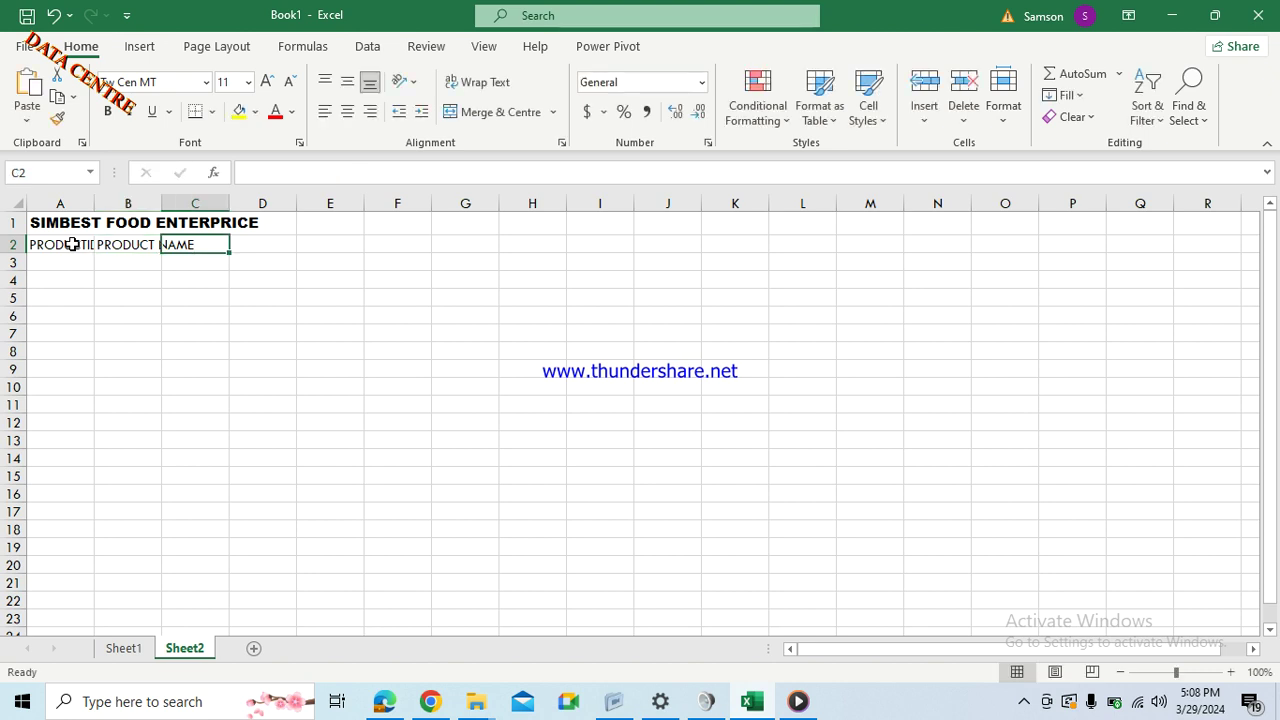
{"action": "type", "text": "QUANTITY"}
{"action": "key", "text": "Tab"}
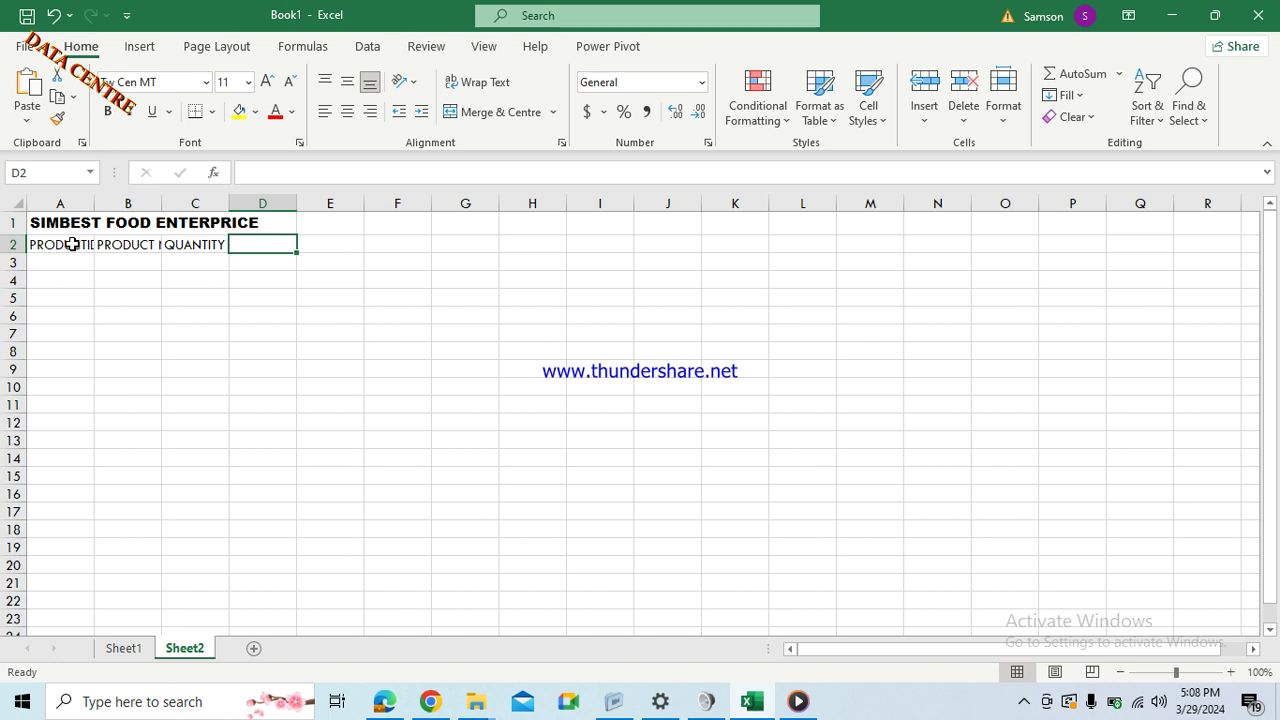
- Enter the column header PRICE/ITEM in cell D2
{"action": "type", "text": "RPICE"}
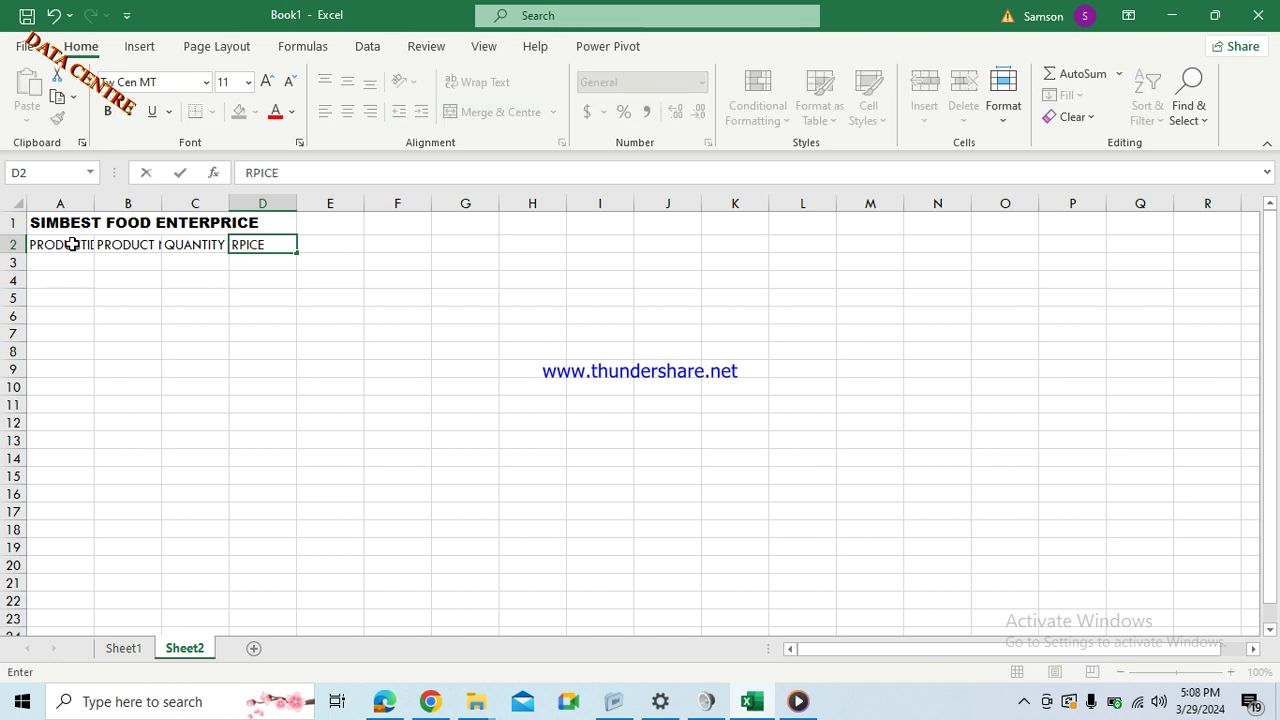
{"action": "key", "text": "BackSpace"}
{"action": "key", "text": "BackSpace"}
{"action": "key", "text": "BackSpace"}
{"action": "key", "text": "BackSpace"}
{"action": "key", "text": "BackSpace"}
{"action": "type", "text": "PRICE"}
{"action": "key", "text": "Tab"}
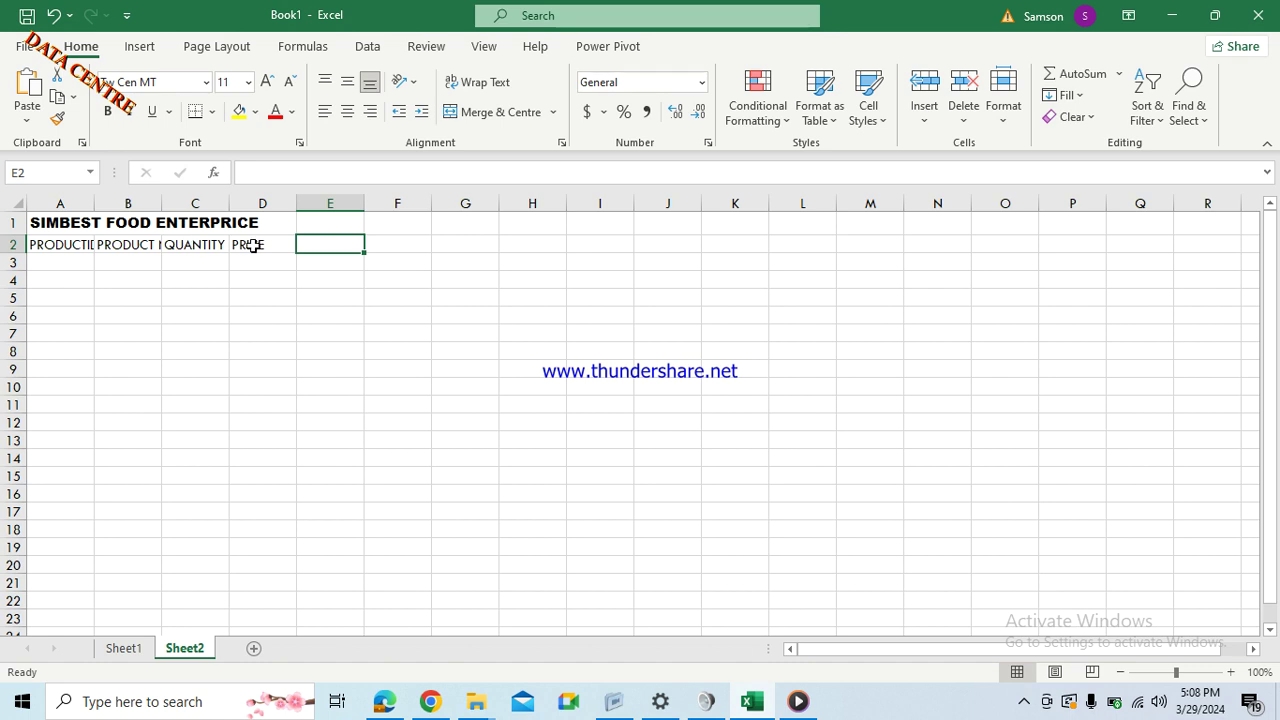
{"action": "left_click", "coordinate": [253, 245]}
{"action": "left_click", "coordinate": [278, 172]}
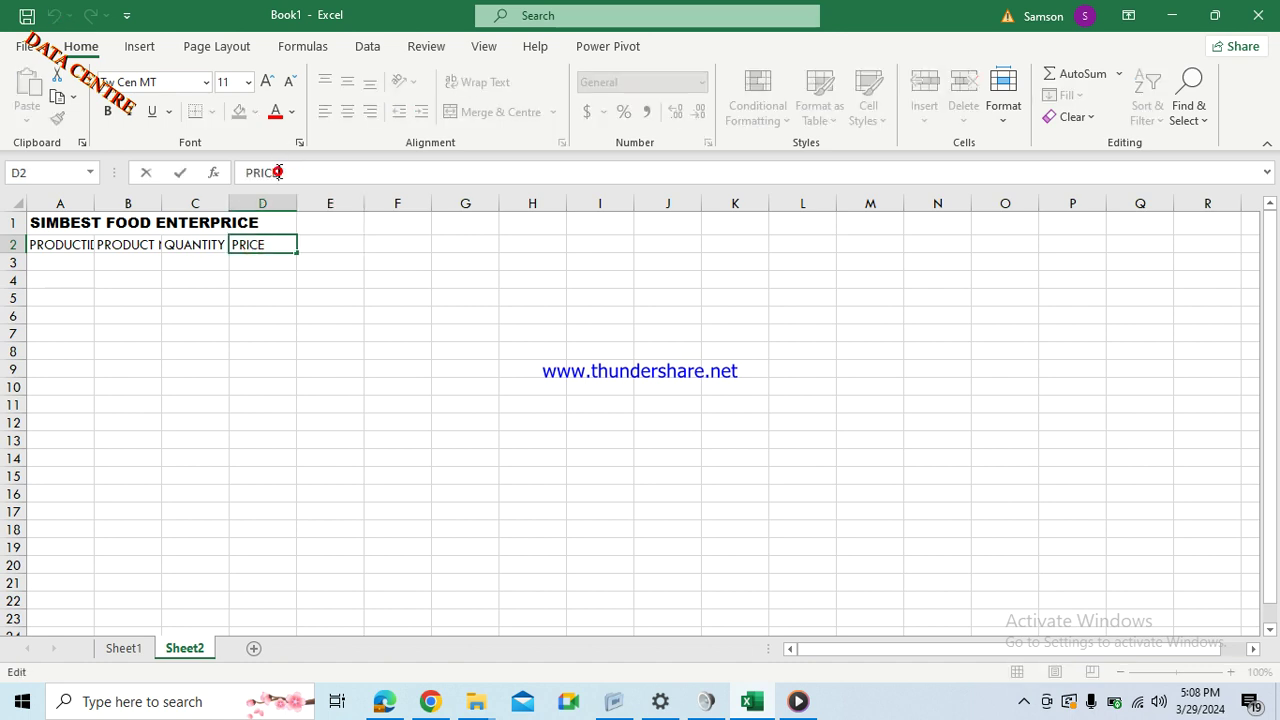
{"action": "type", "text": "/ITEM"}
{"action": "key", "text": "Tab"}
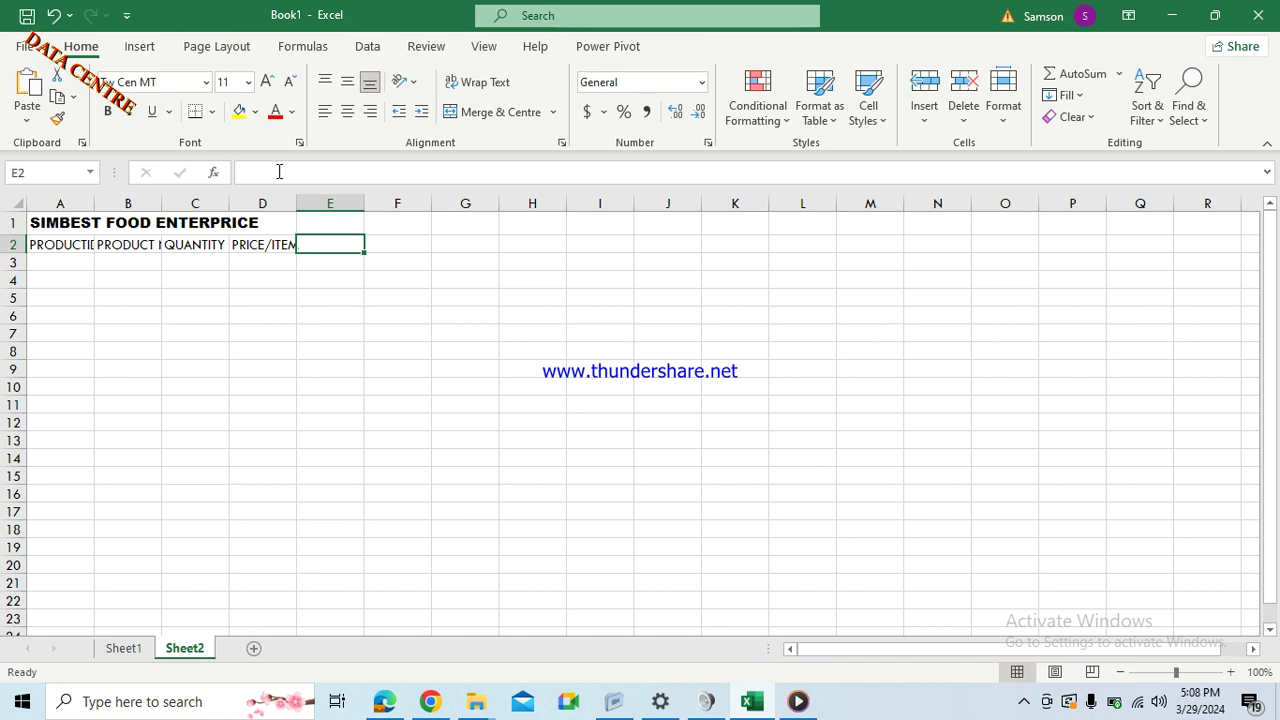
- Add the column headers TOTAL COST in cell E2 and TOTAL SALES in cell F2
{"action": "type", "text": "TOT"}
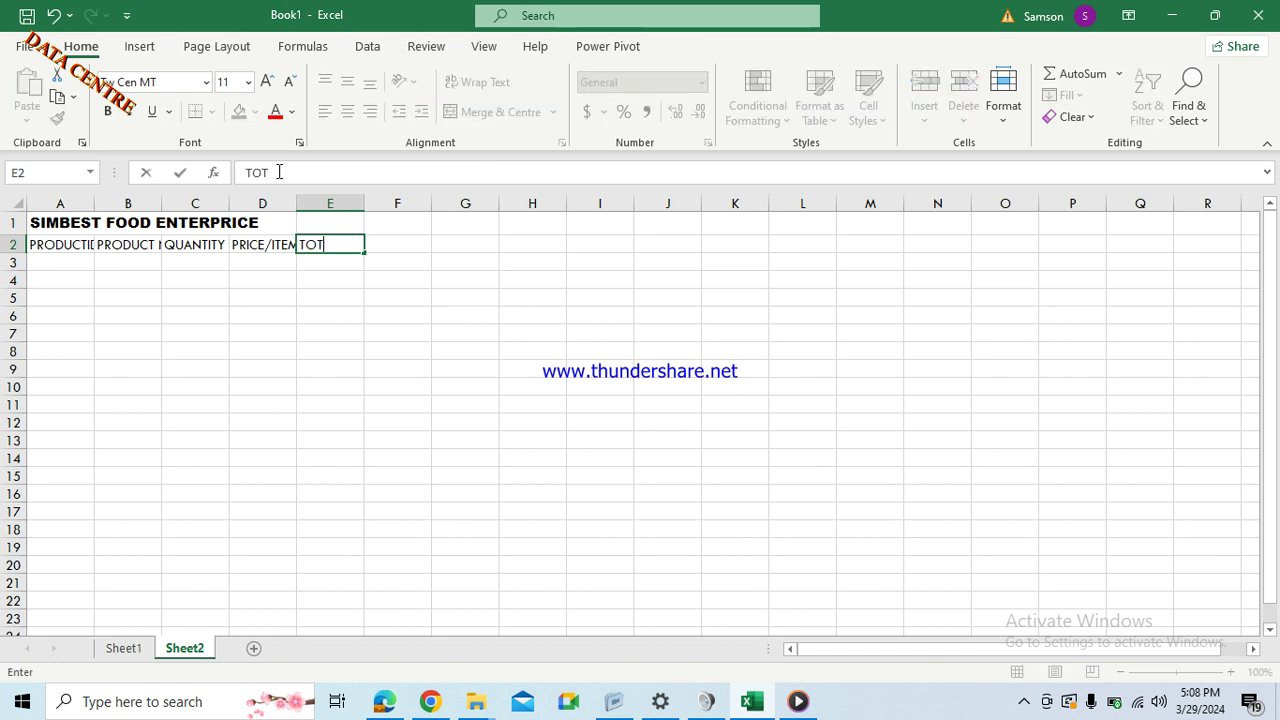
{"action": "type", "text": "AL COST"}
{"action": "key", "text": "ctrl+Return"}
{"action": "key", "text": "Tab"}
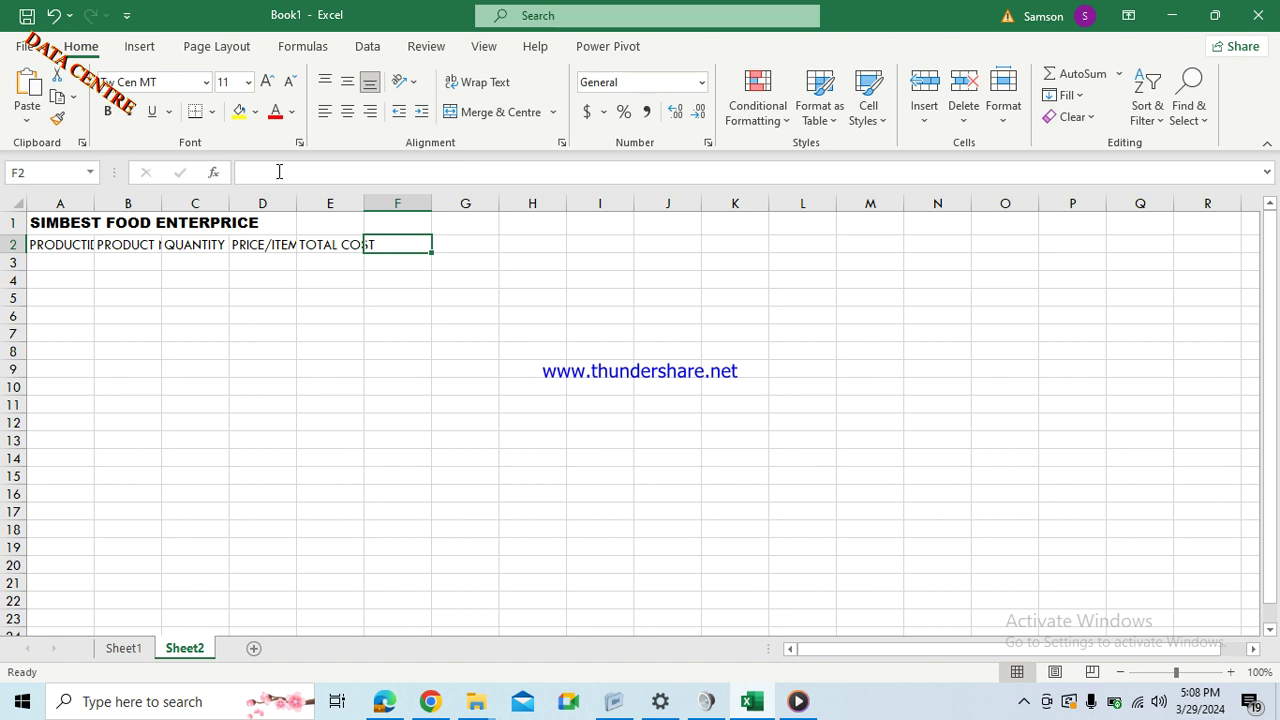
{"action": "type", "text": "TOTAL SI"}
{"action": "key", "text": "BackSpace"}
{"action": "type", "text": "ALES"}
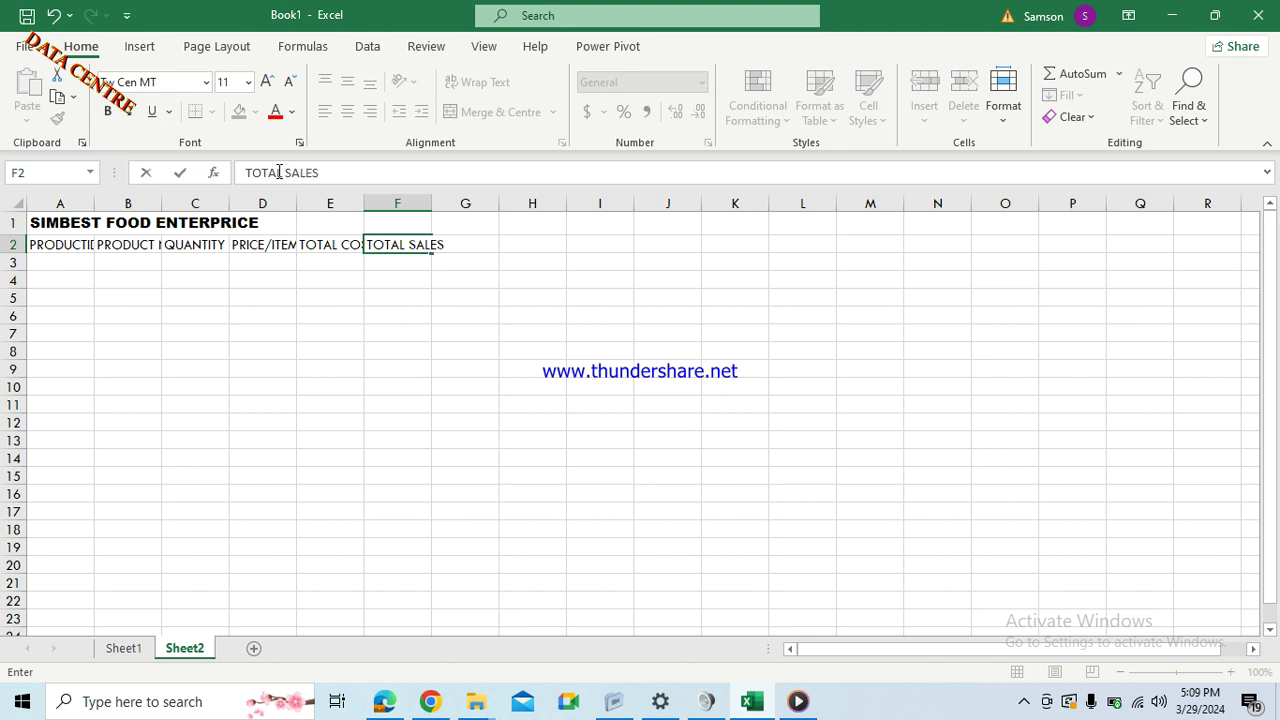
{"action": "key", "text": "Tab"}
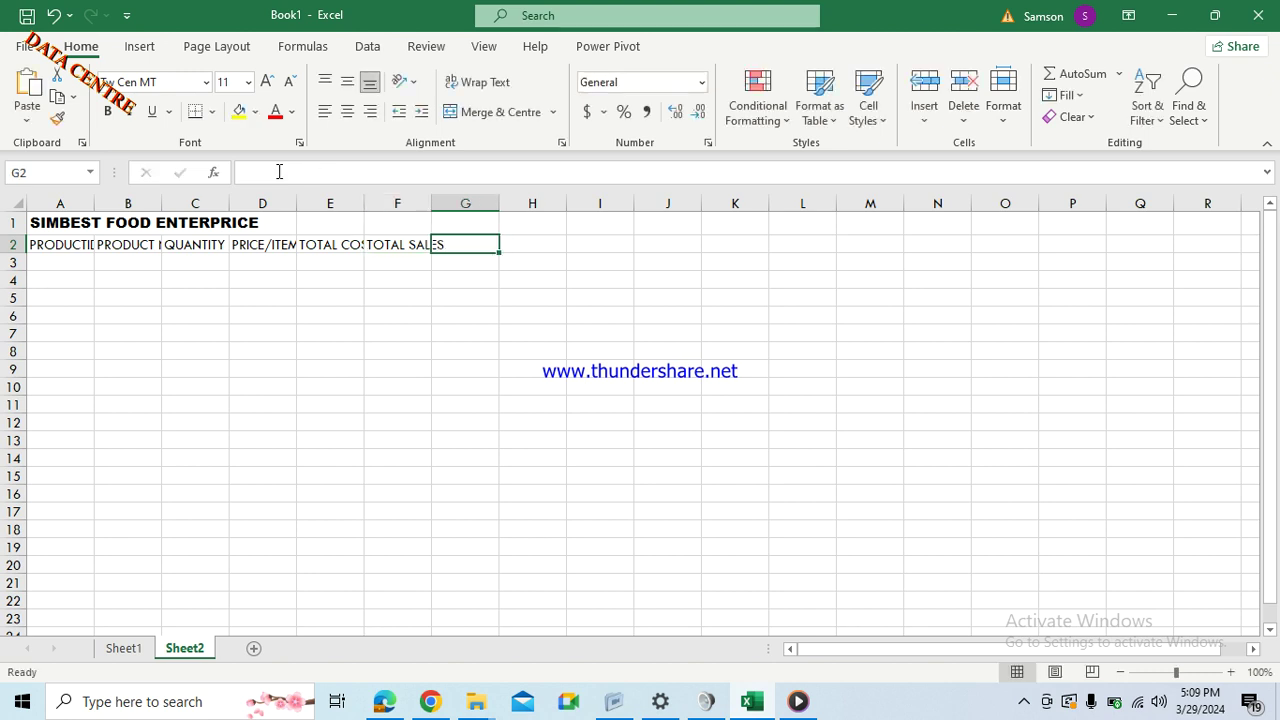
- Add the column headers AVAILABLE STOCK in cell G2 and % SOLD OUT in cell H2
{"action": "key", "text": "F2"}
{"action": "type", "text": "AVAILAB"}
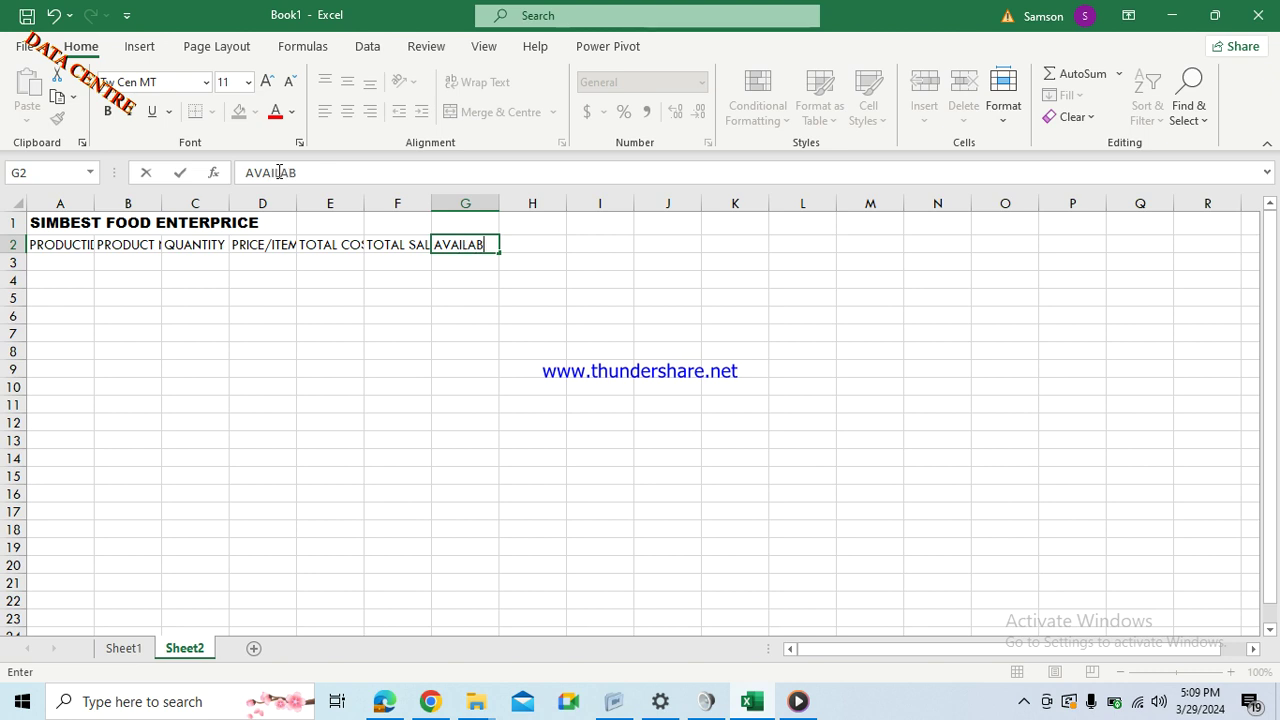
{"action": "type", "text": "LE STOCK"}
{"action": "key", "text": "Tab"}
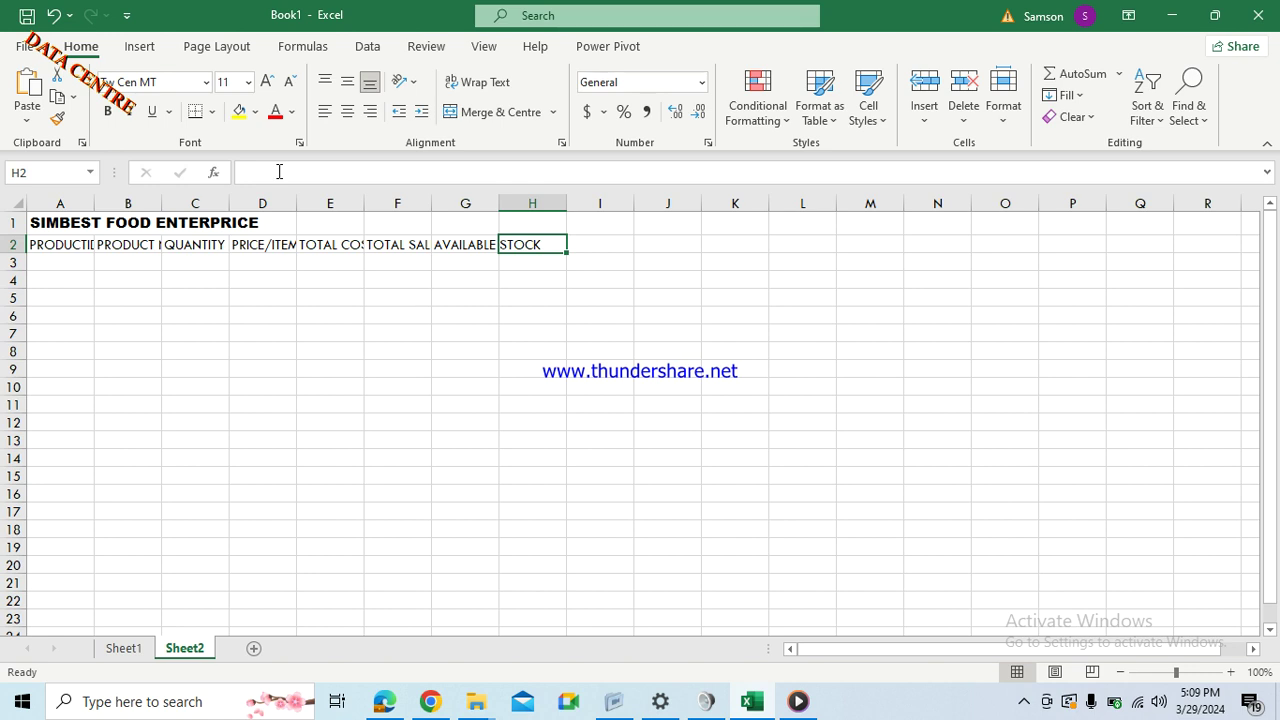
{"action": "type", "text": "% SOLD OUT"}
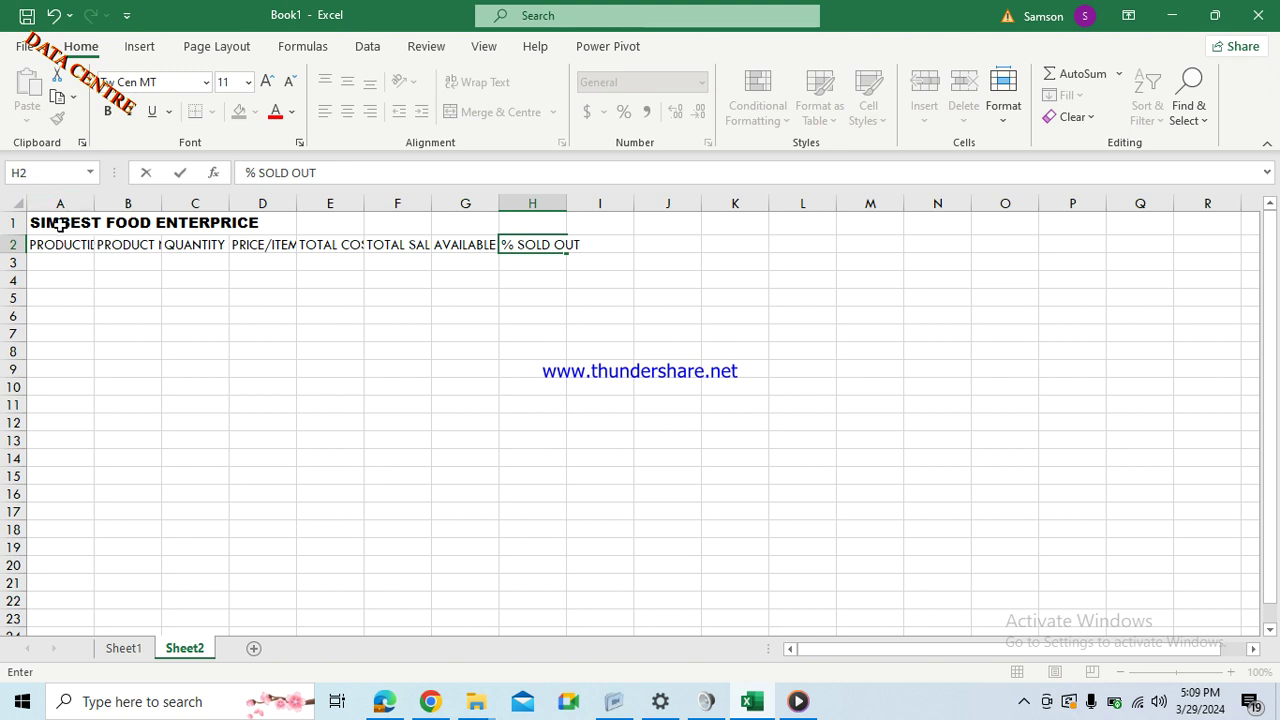
- Merge and centre the title across cells A1 to M1
{"action": "left_click", "coordinate": [62, 225]}
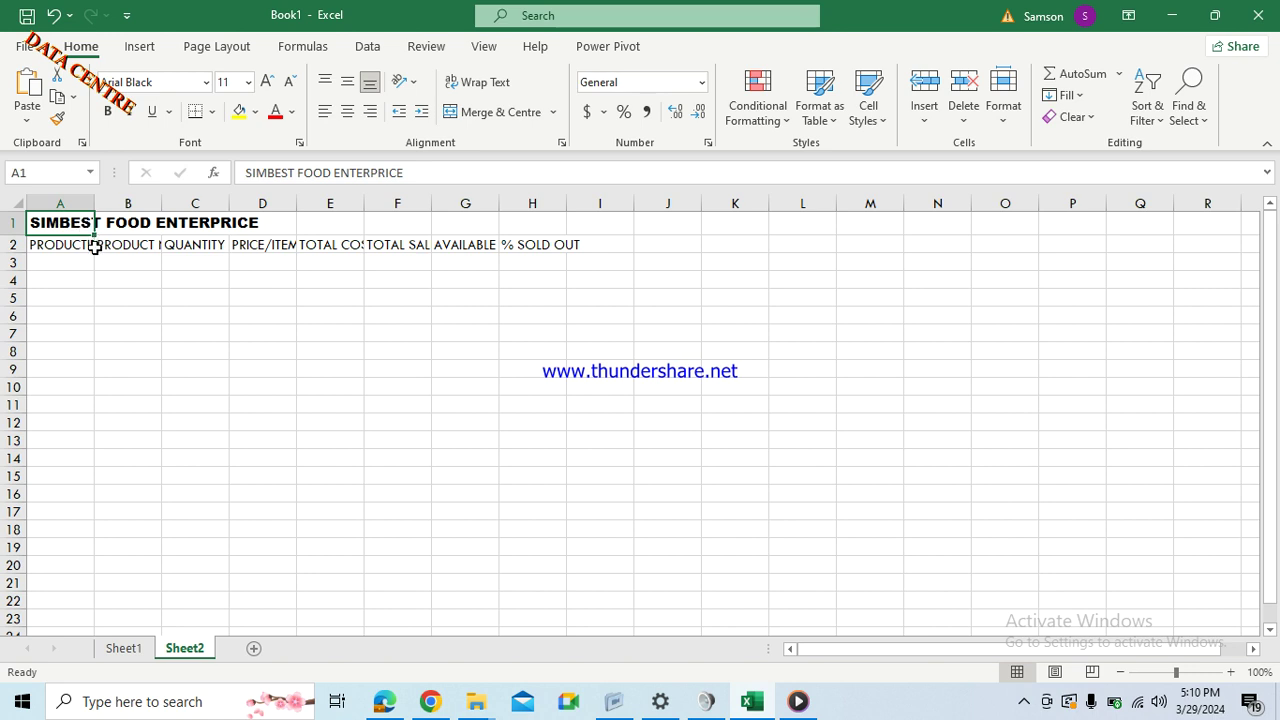
{"action": "left_click_drag", "start_coordinate": [72, 228], "coordinate": [852, 227]}
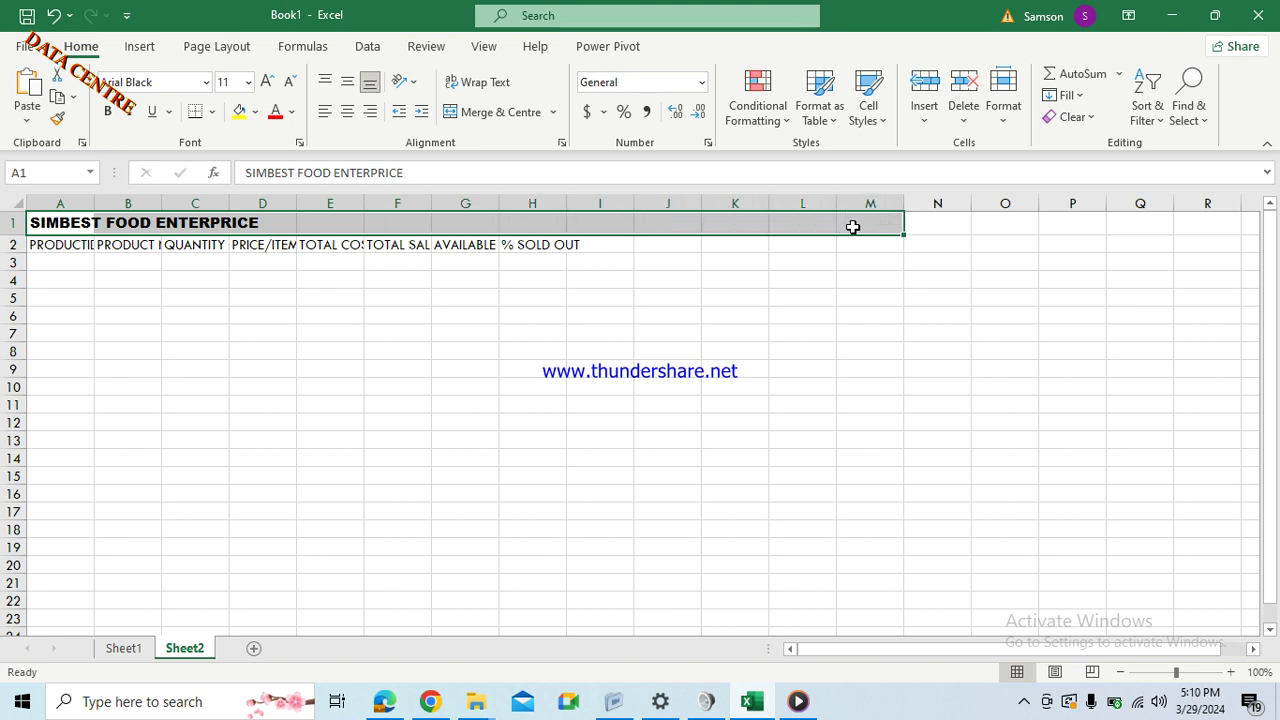
{"action": "left_click", "coordinate": [474, 116]}
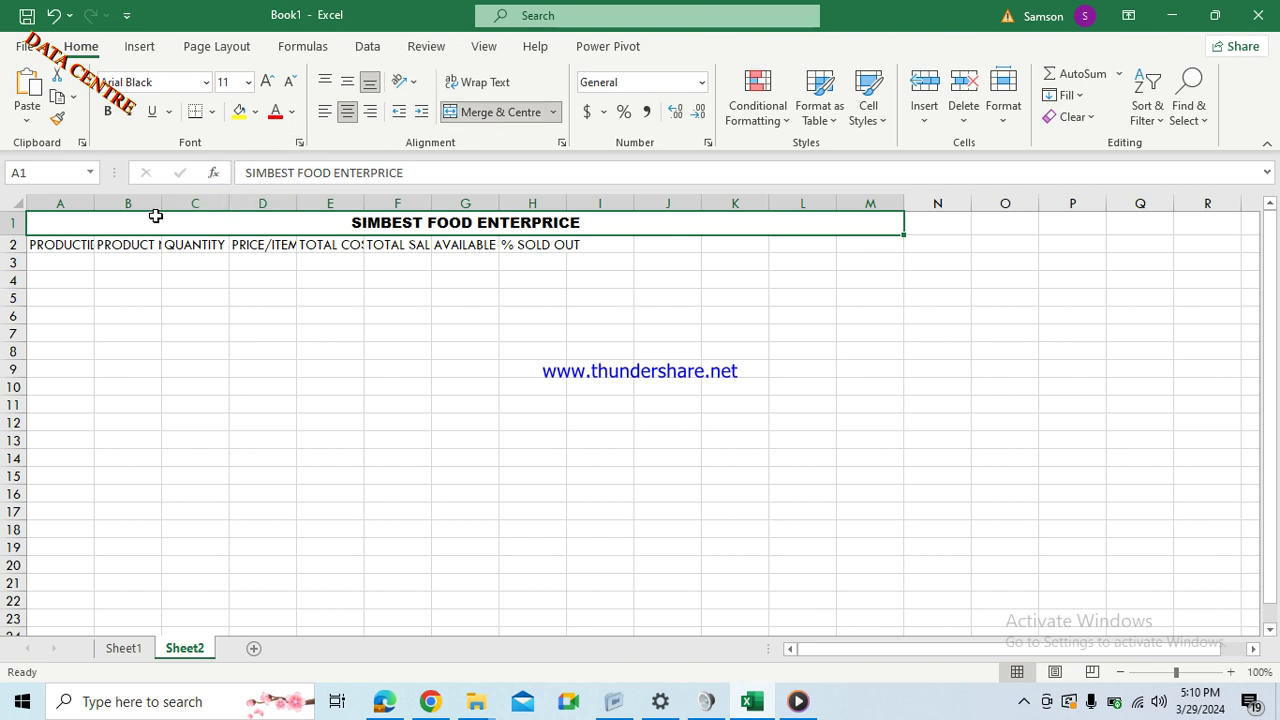
- Fill the merged title cell with standard red and make row 1 about twice as tall
{"action": "left_click", "coordinate": [255, 113]}
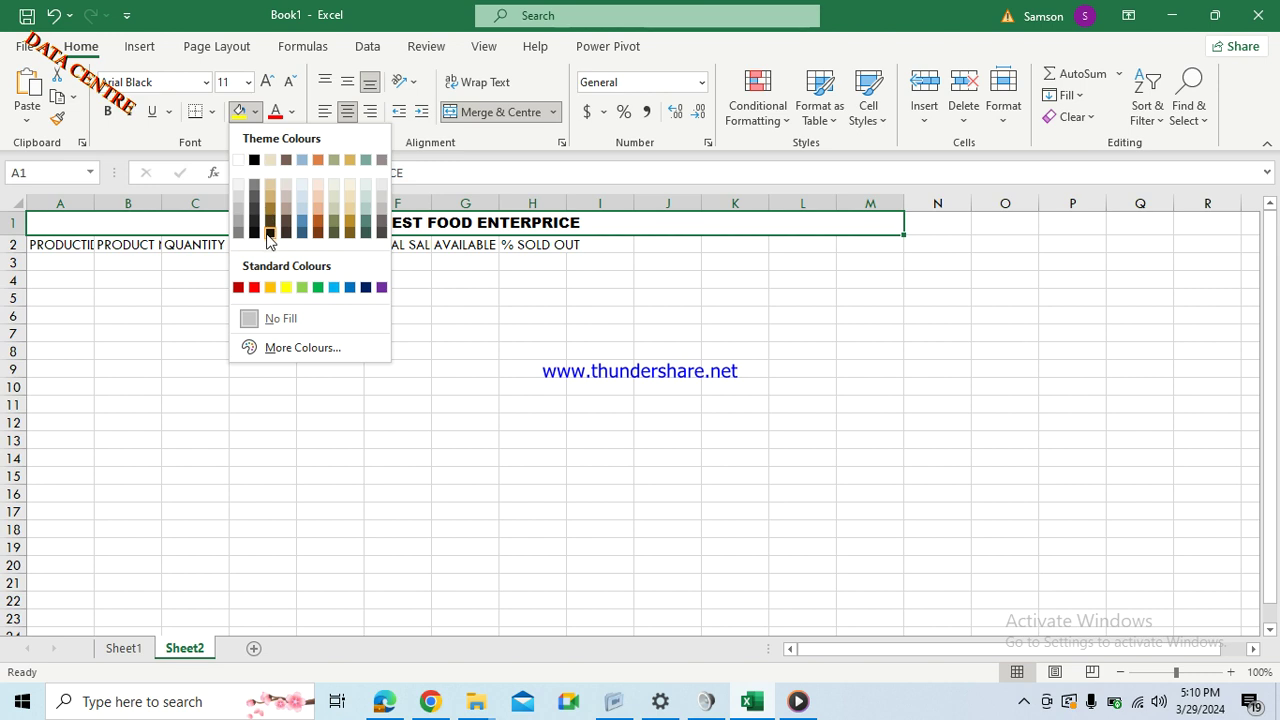
{"action": "left_click", "coordinate": [255, 288]}
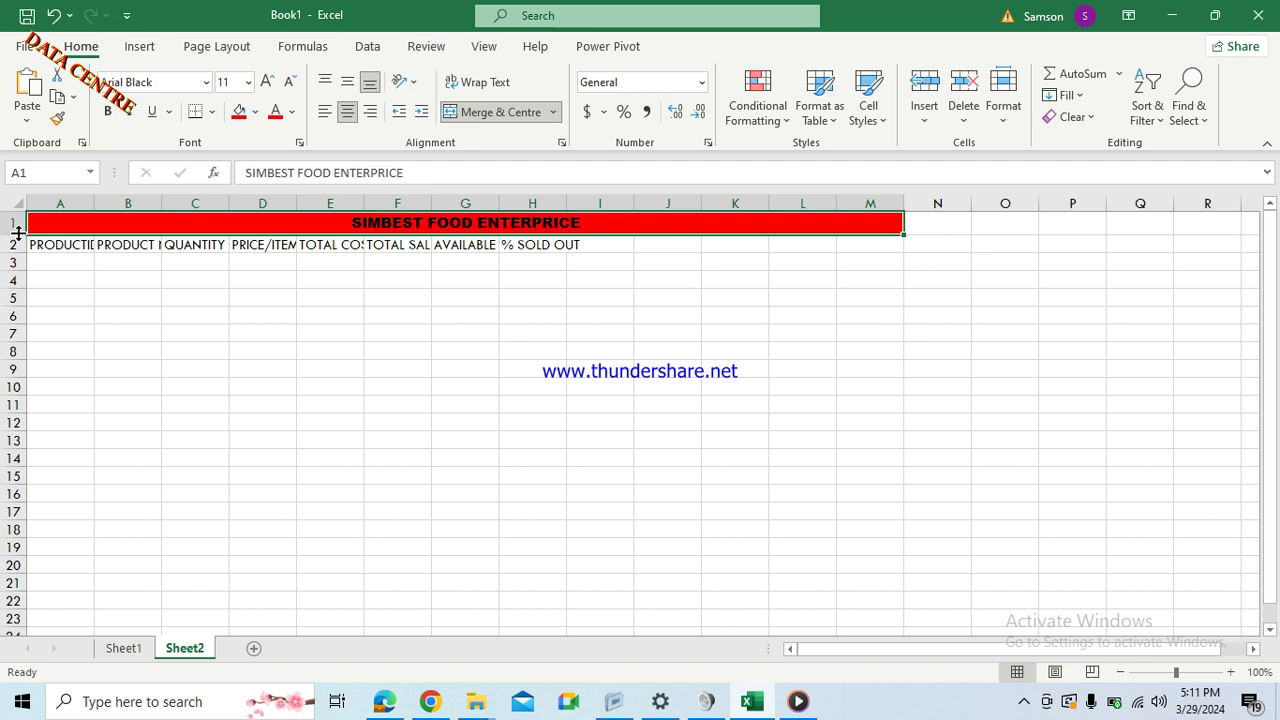
{"action": "left_click_drag", "start_coordinate": [18, 232], "coordinate": [18, 257]}
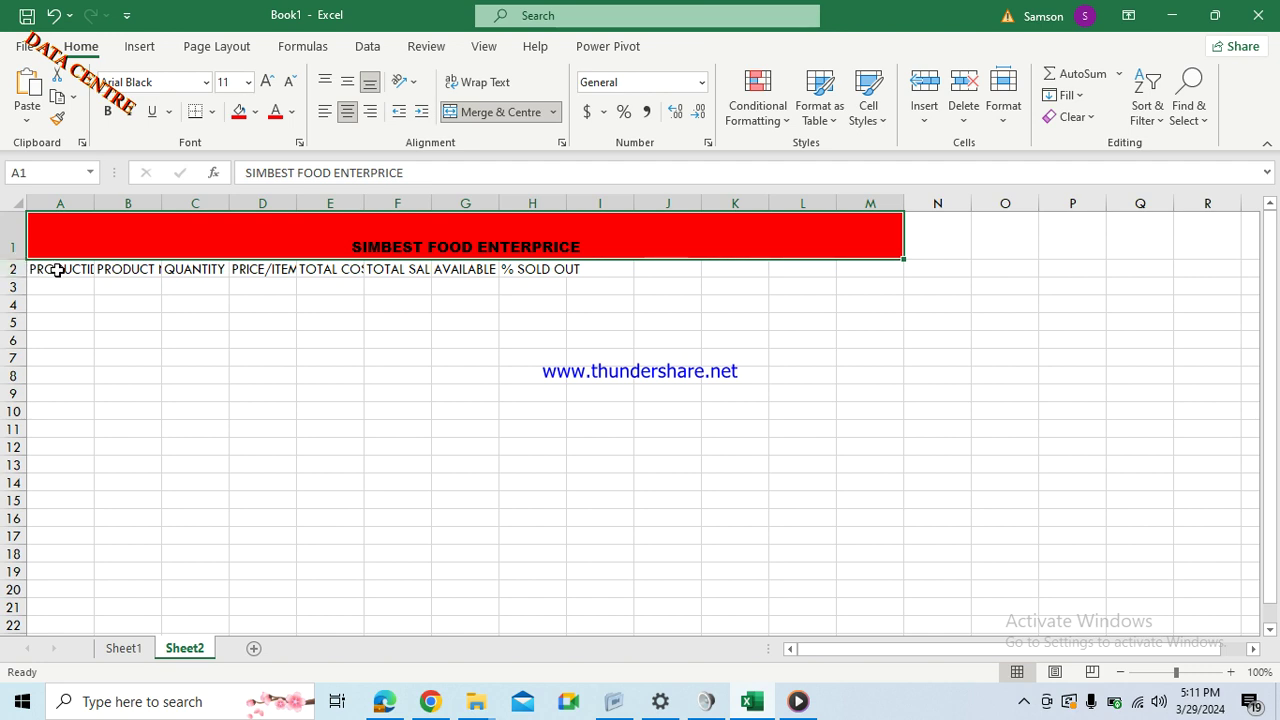
- Wrap the text in the header cells A2 to I2 and set their font to Times New Roman
{"action": "left_click", "coordinate": [57, 270]}
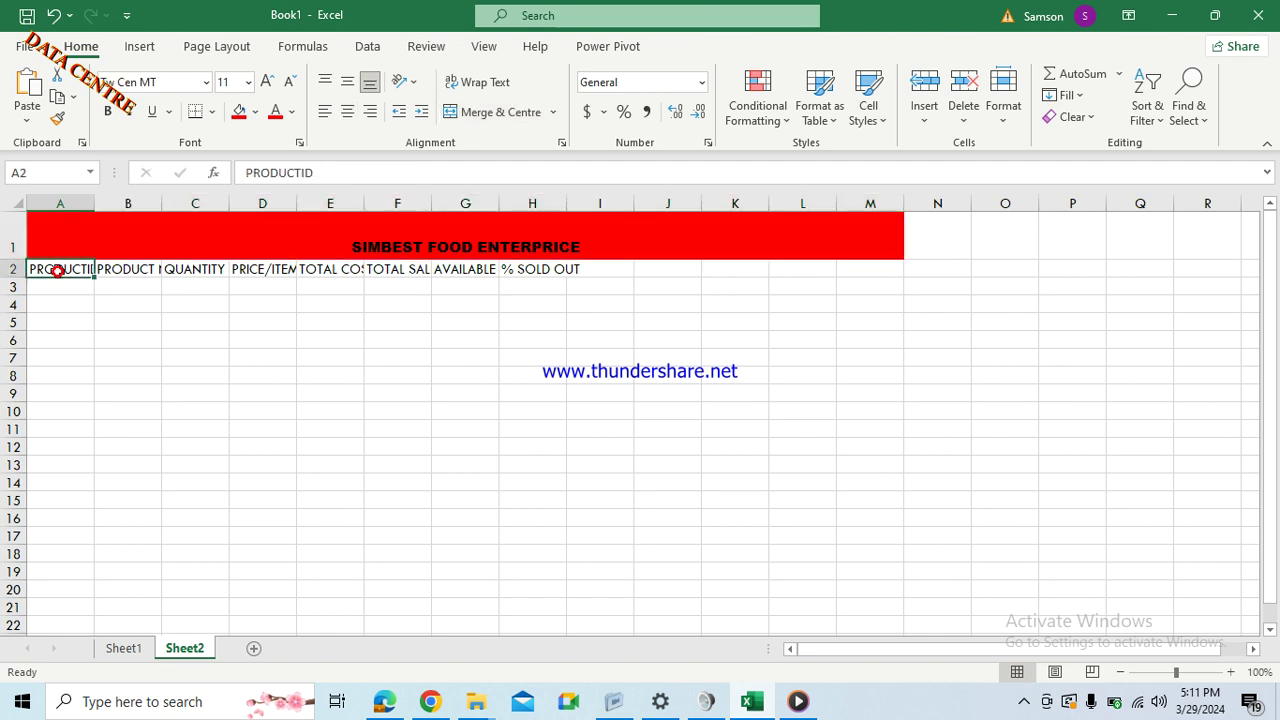
{"action": "left_click", "coordinate": [57, 303]}
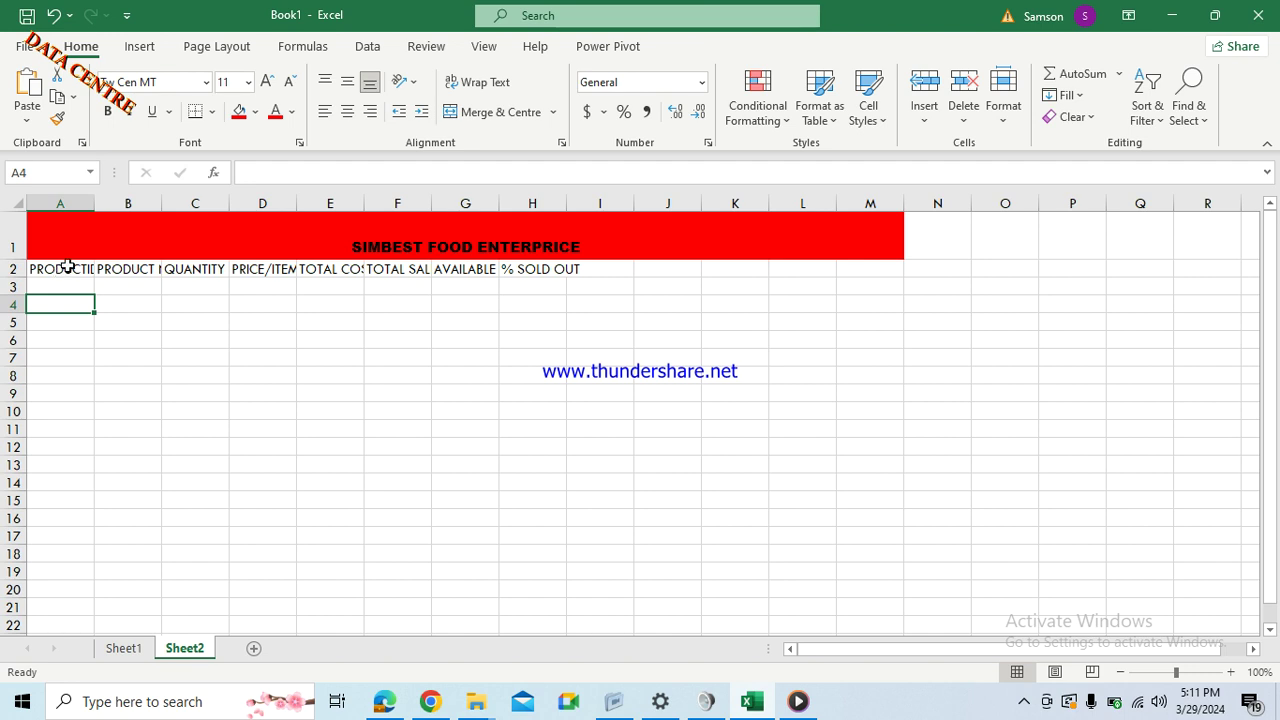
{"action": "left_click_drag", "start_coordinate": [68, 269], "coordinate": [618, 272]}
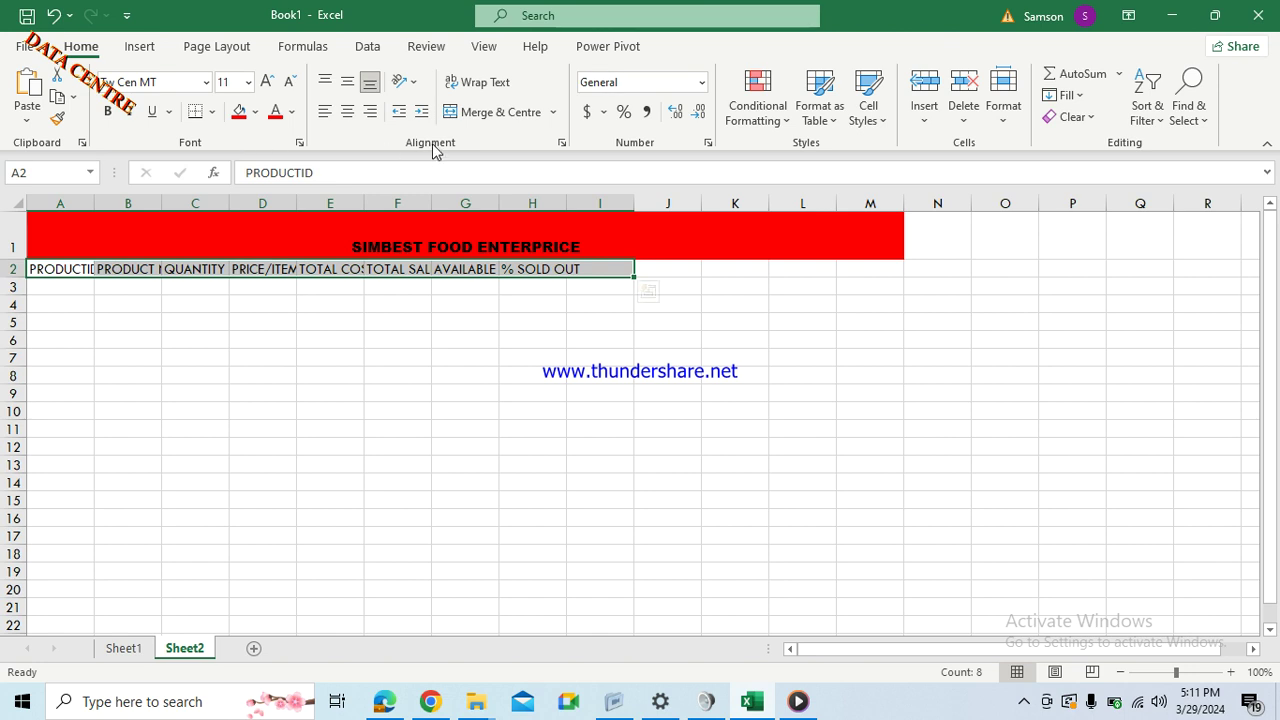
{"action": "left_click", "coordinate": [484, 89]}
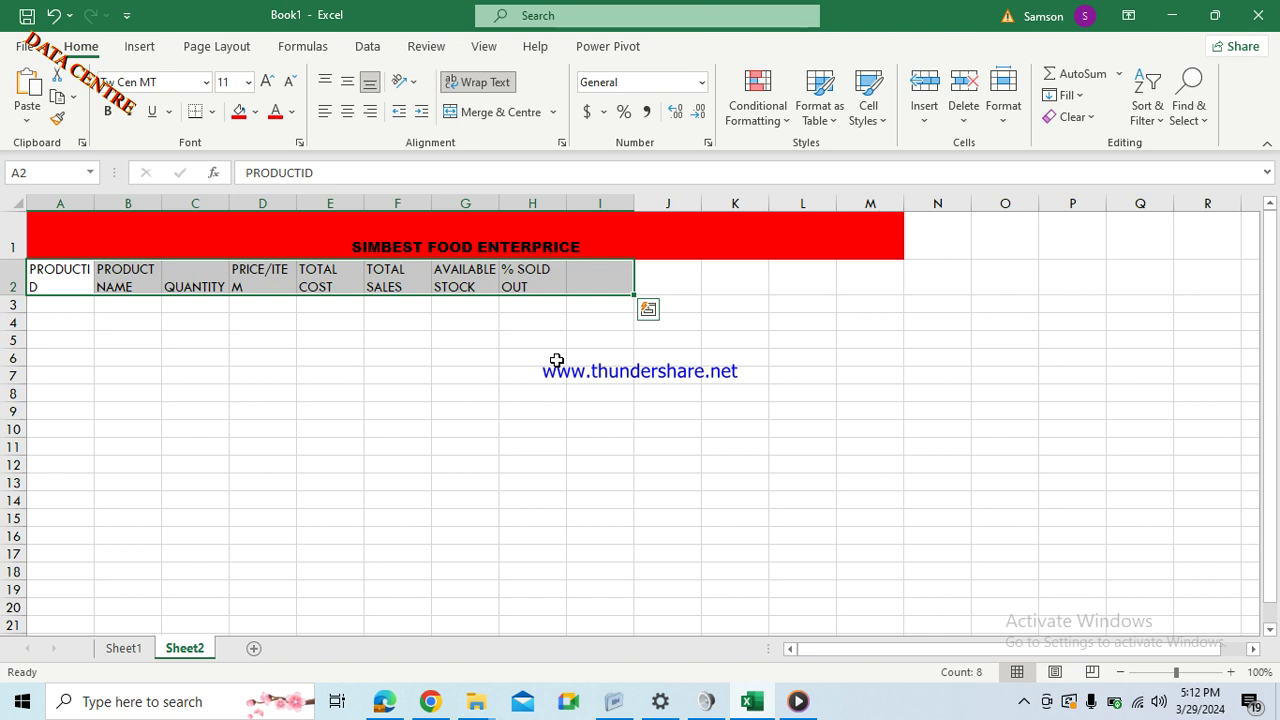
{"action": "left_click", "coordinate": [207, 86]}
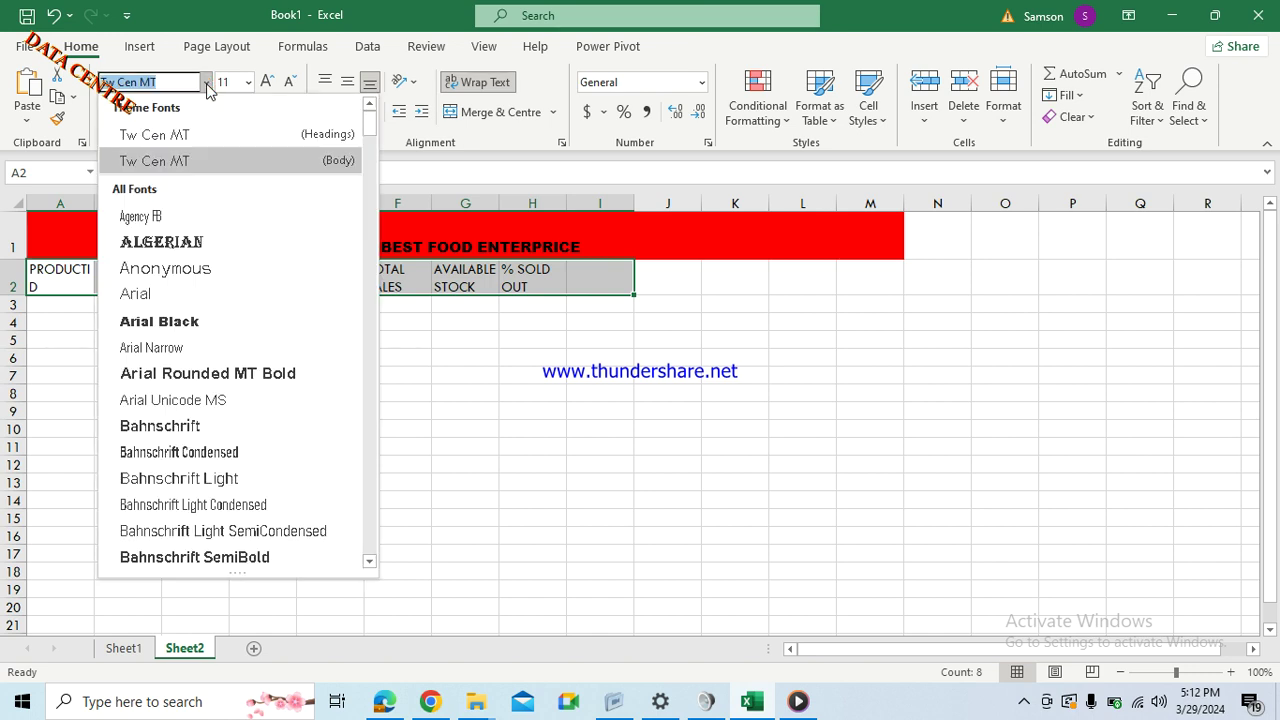
{"action": "type", "text": "Times New Roman"}
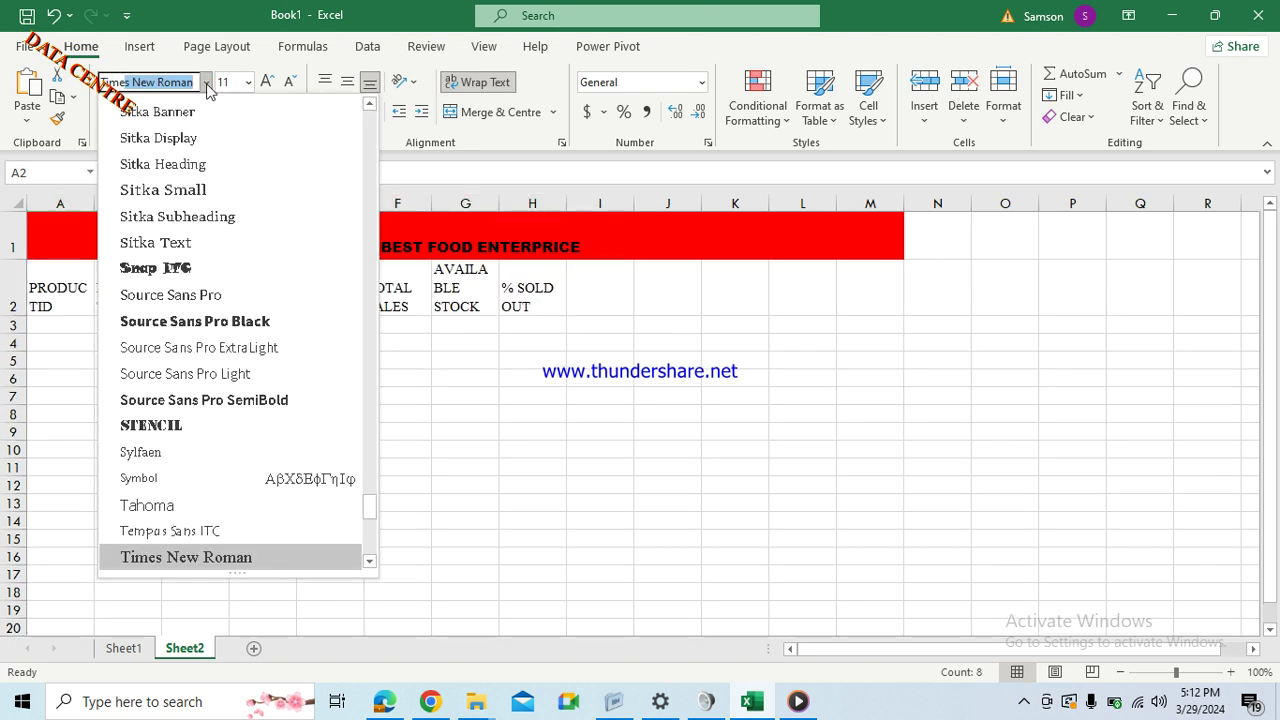
{"action": "left_click", "coordinate": [189, 560]}
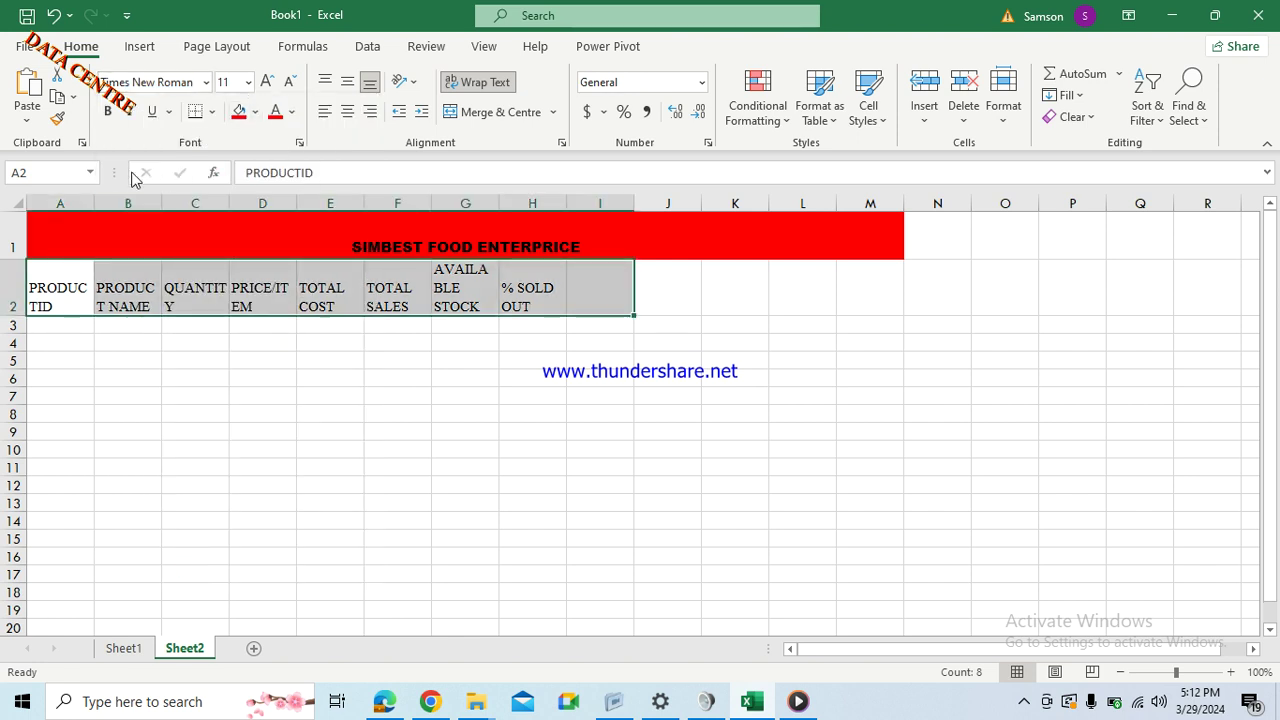
- Bold the header cells A2 to I2 and widen columns A to H so that no header word is broken across lines
{"action": "left_click", "coordinate": [108, 114]}
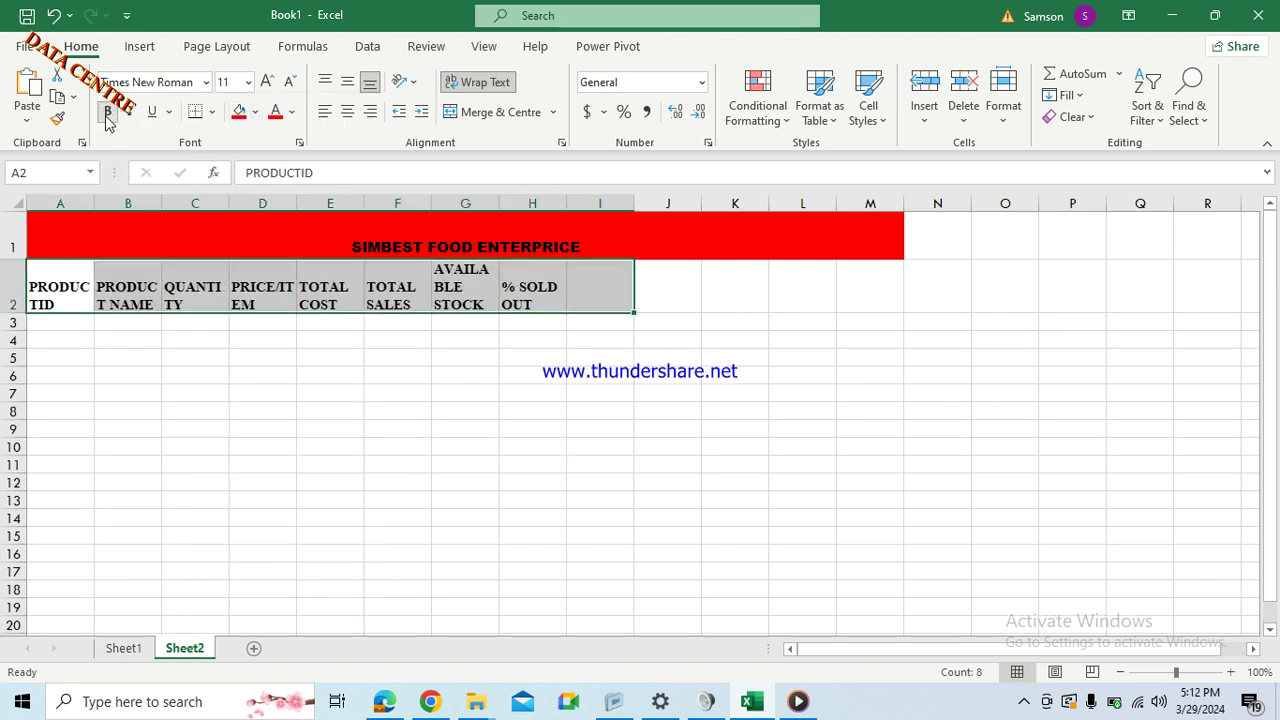
{"action": "left_click", "coordinate": [116, 361]}
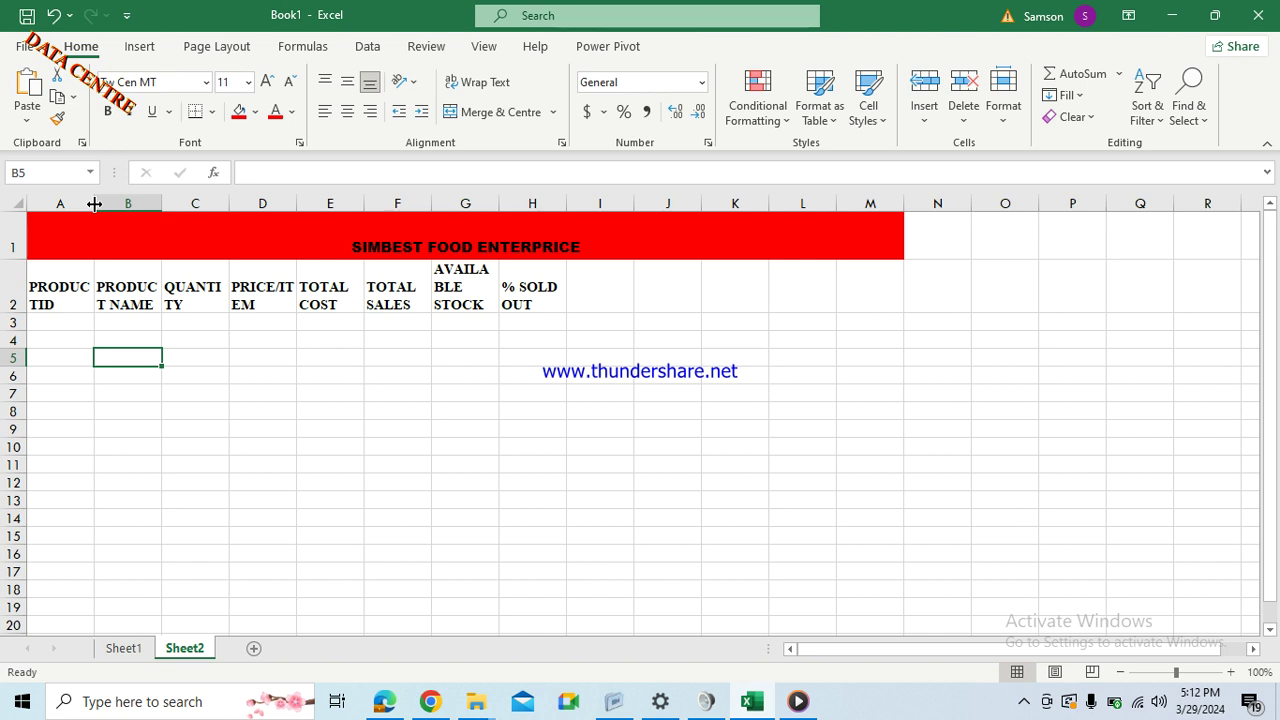
{"action": "left_click_drag", "start_coordinate": [94, 203], "coordinate": [122, 203]}
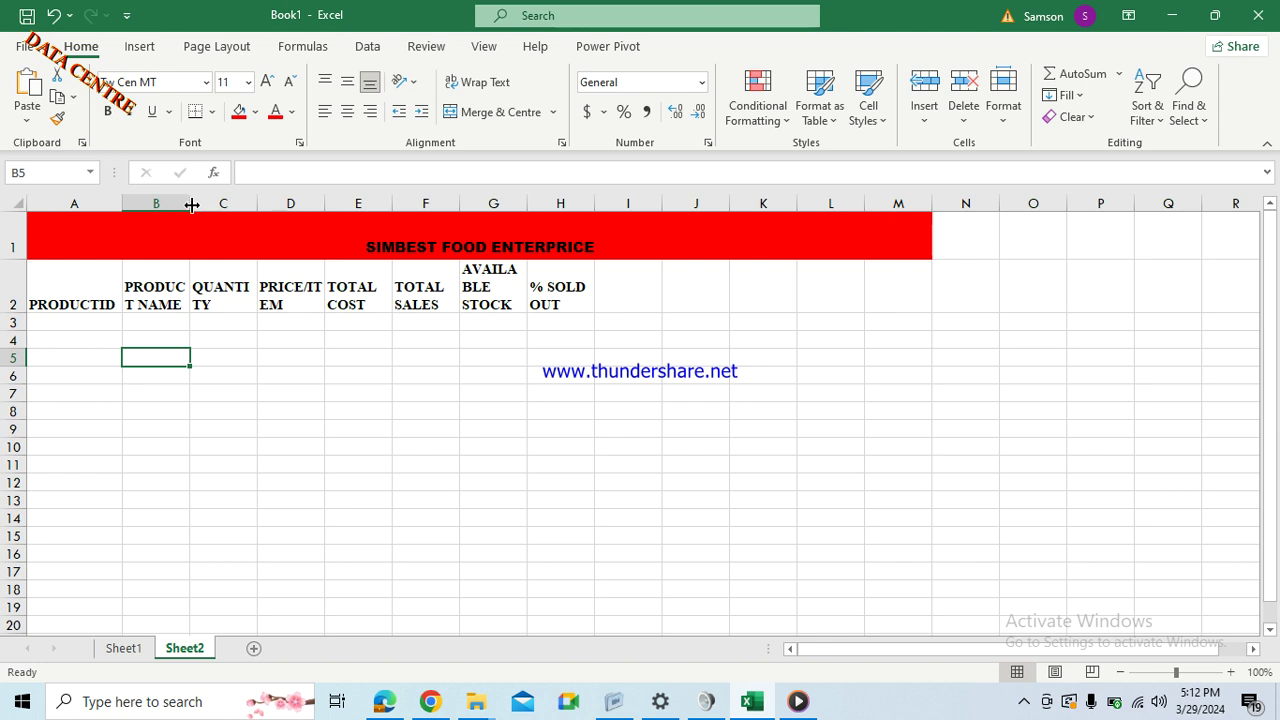
{"action": "left_click_drag", "start_coordinate": [190, 203], "coordinate": [272, 202]}
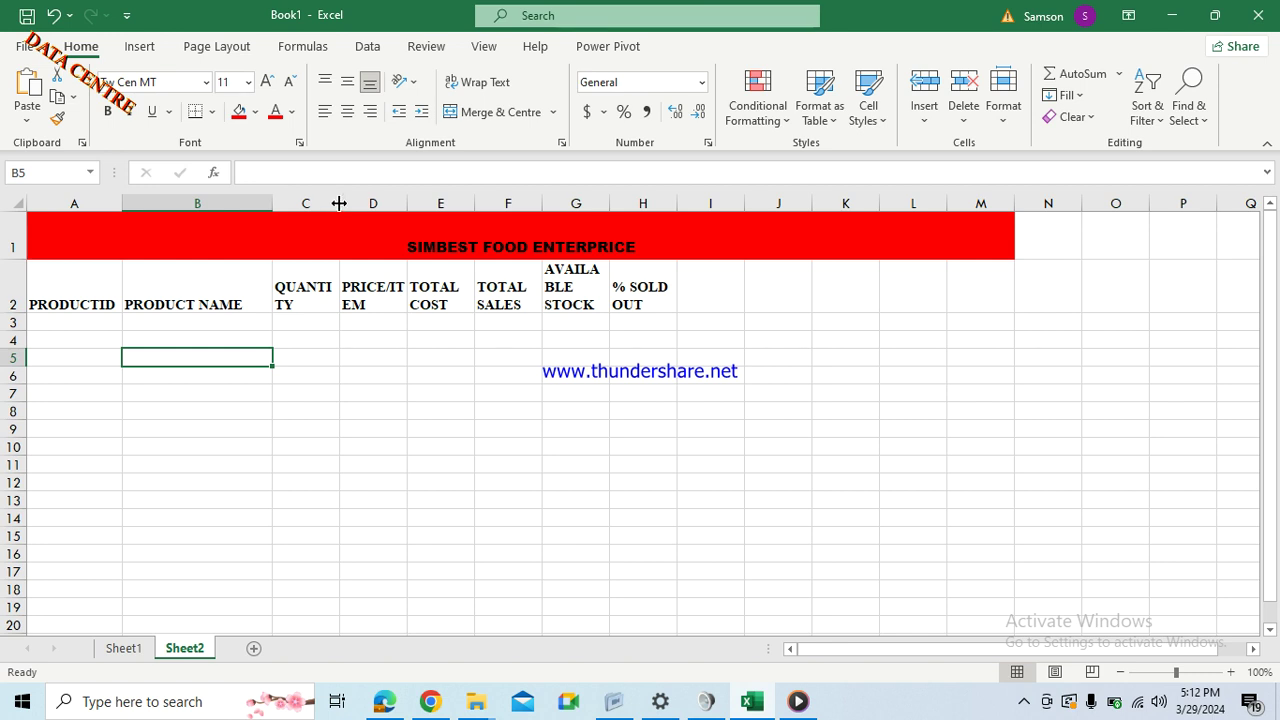
{"action": "left_click_drag", "start_coordinate": [339, 203], "coordinate": [908, 204]}
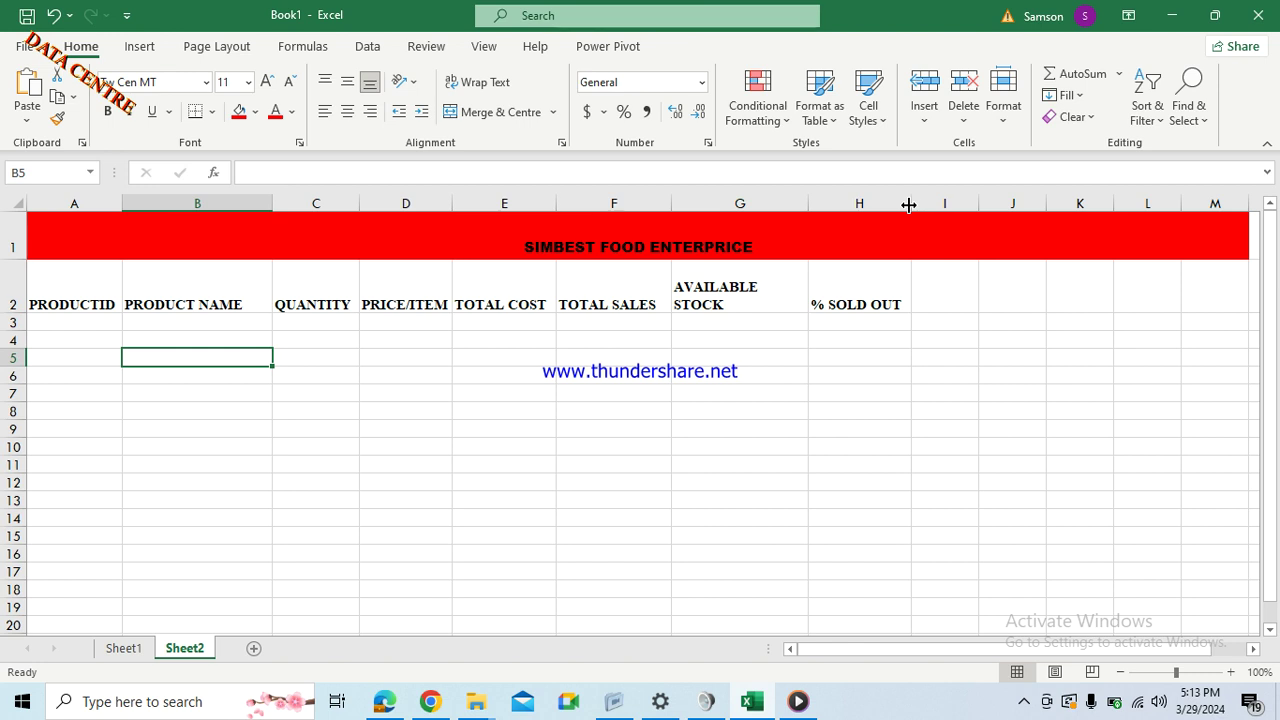
- Enter 1 as the first PRODUCTID in cell A3 and the formula =A3+1 in cell A4
{"action": "left_click", "coordinate": [116, 324]}
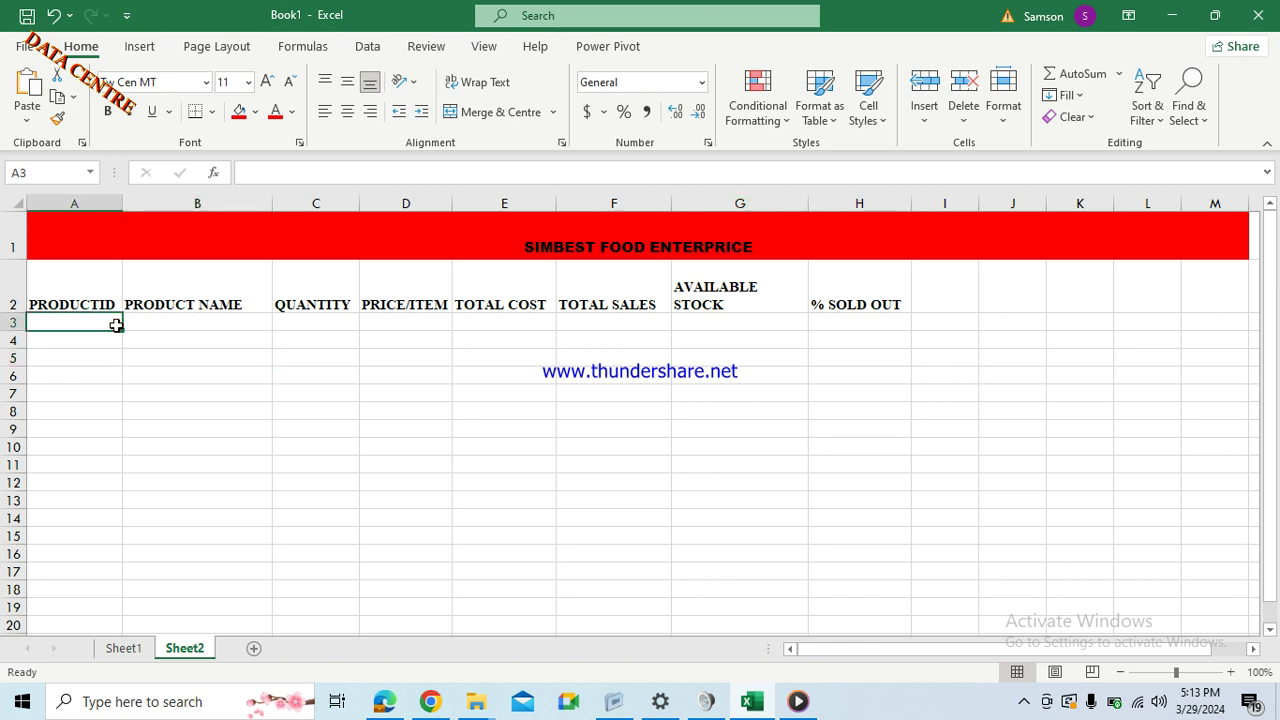
{"action": "type", "text": "1"}
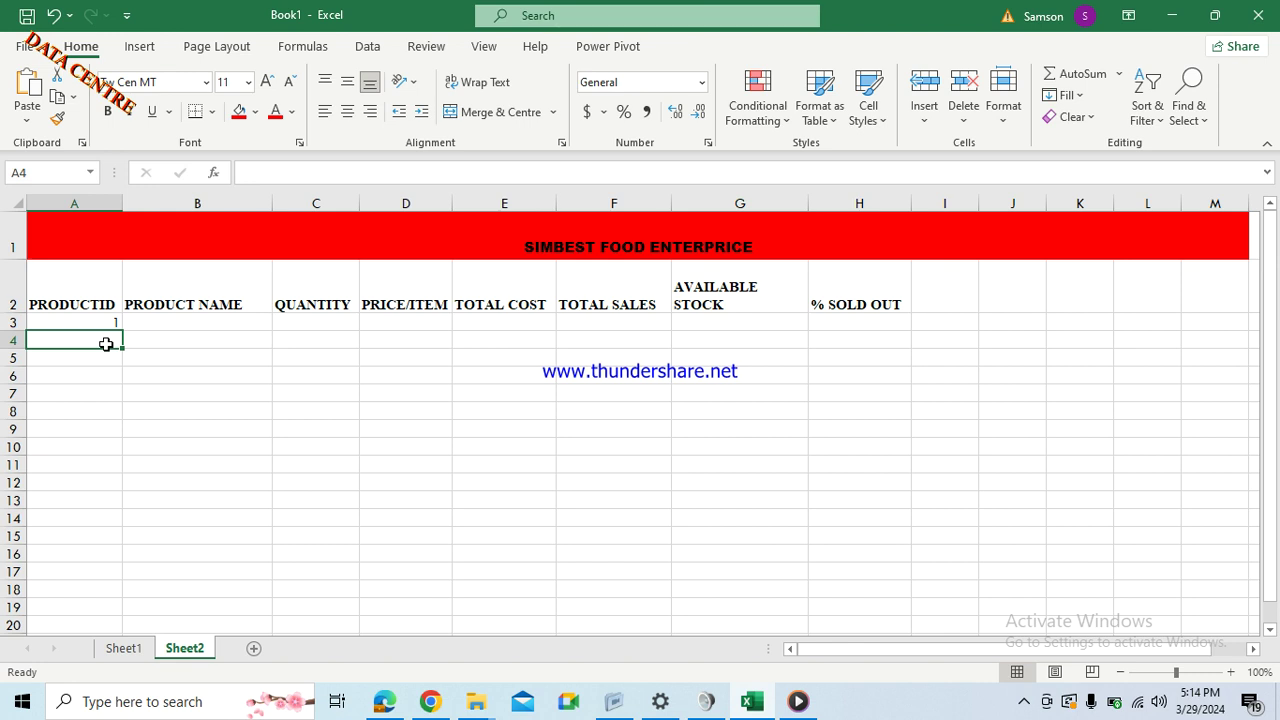
{"action": "type", "text": "="}
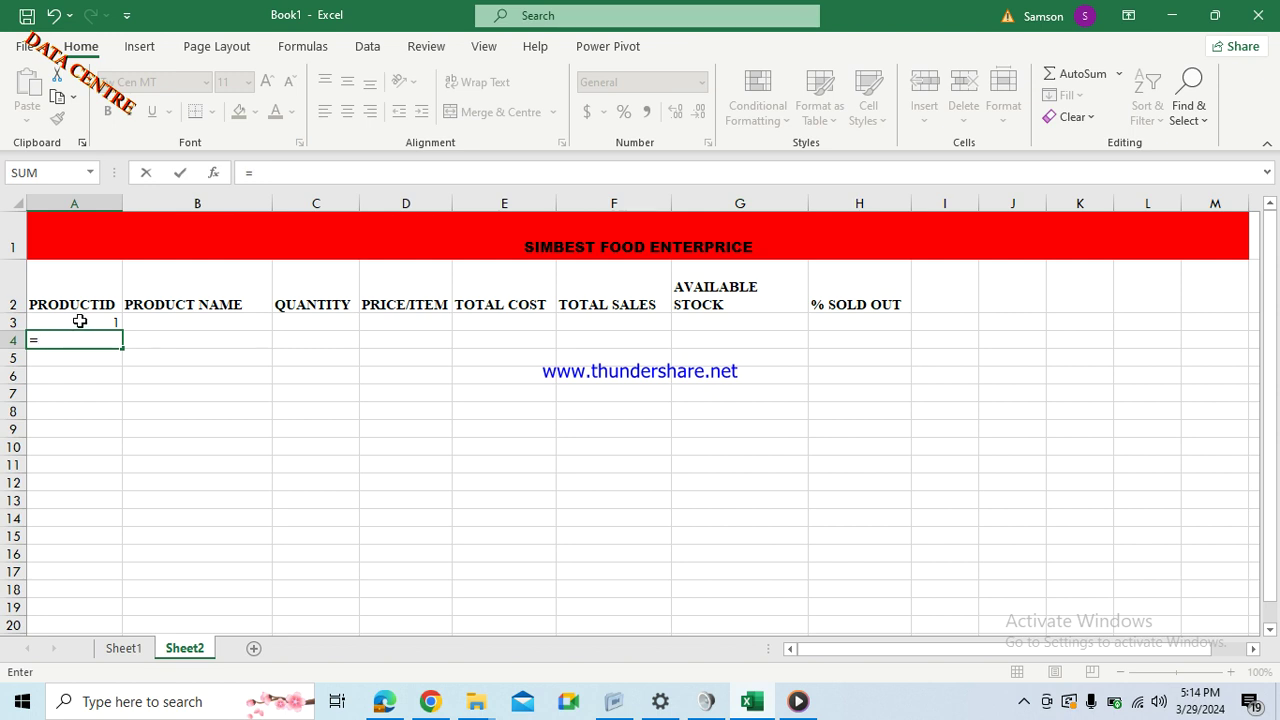
{"action": "left_click", "coordinate": [80, 321]}
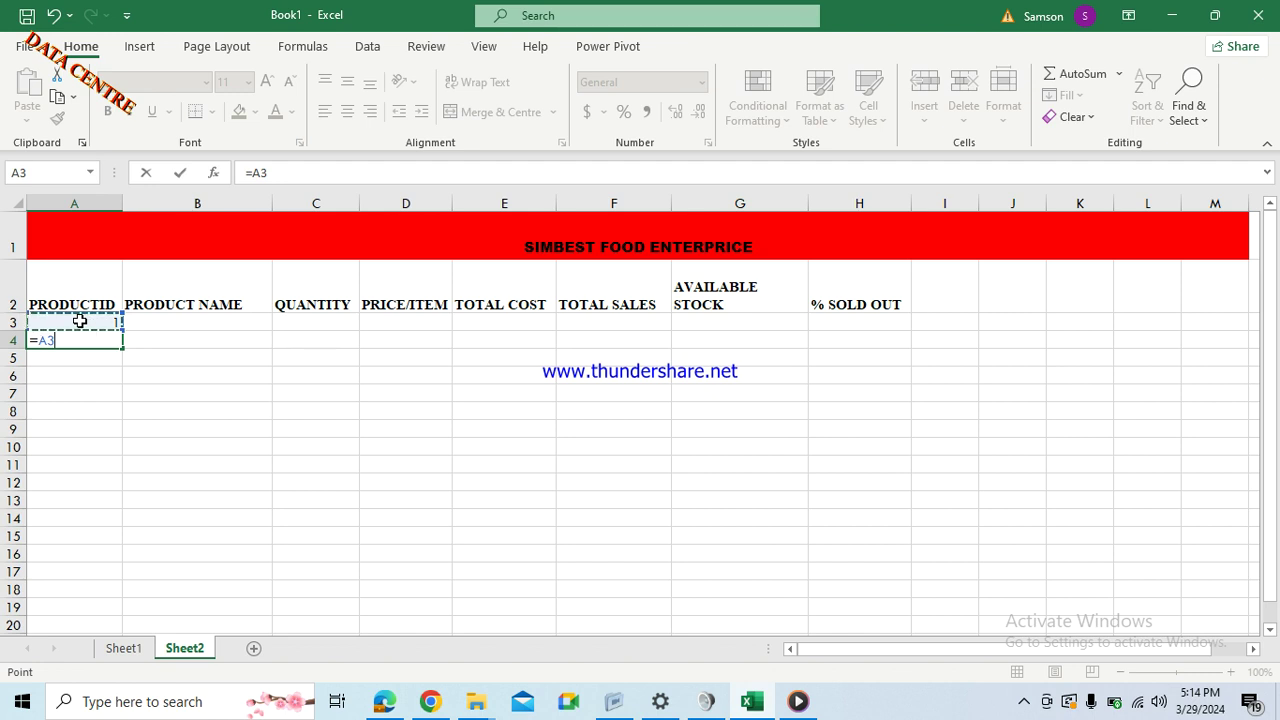
{"action": "type", "text": "+1"}
{"action": "key", "text": "Return"}
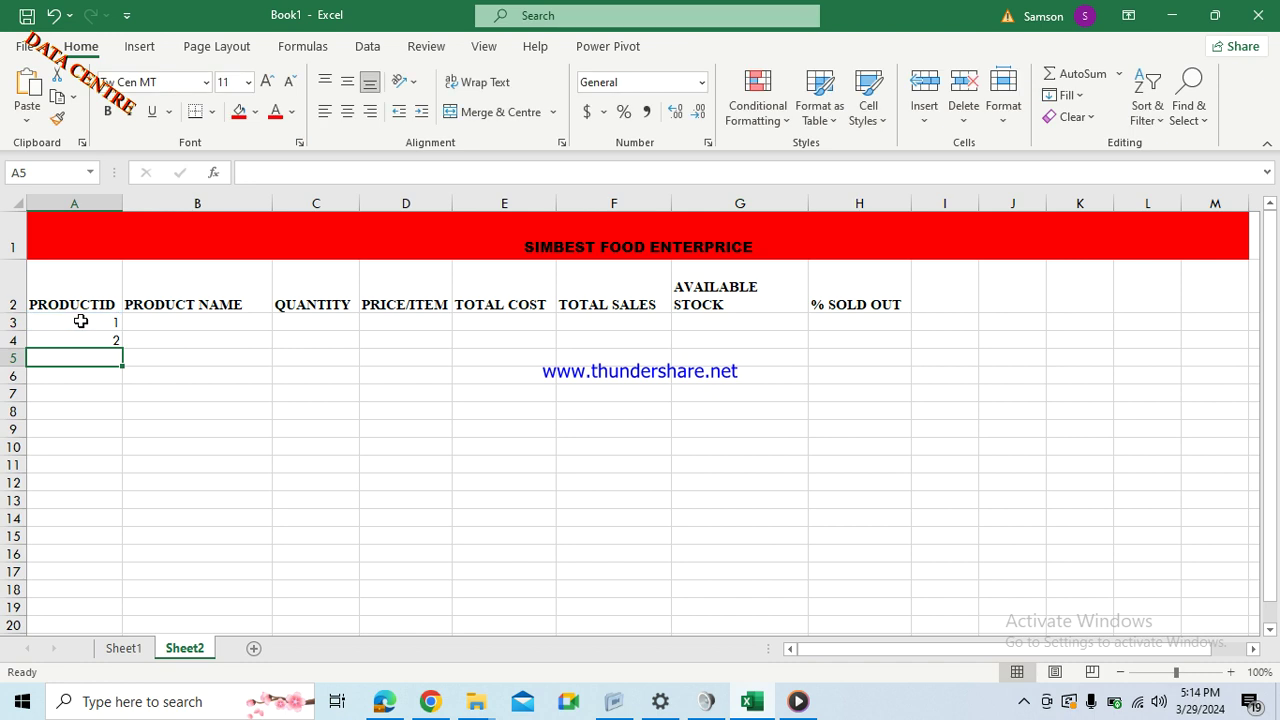
- Fill the PRODUCTID formula from cell A4 down to A19, then select cell B3
{"action": "left_click", "coordinate": [92, 341]}
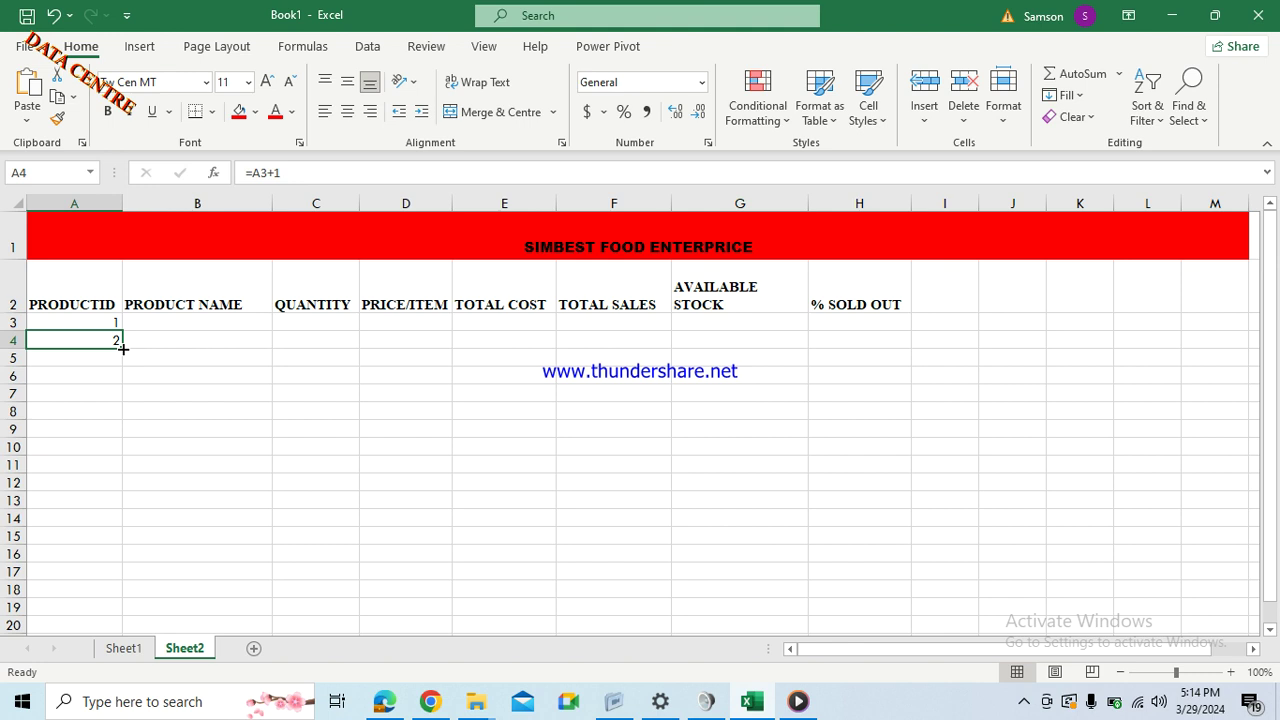
{"action": "left_click_drag", "start_coordinate": [123, 348], "coordinate": [114, 612]}
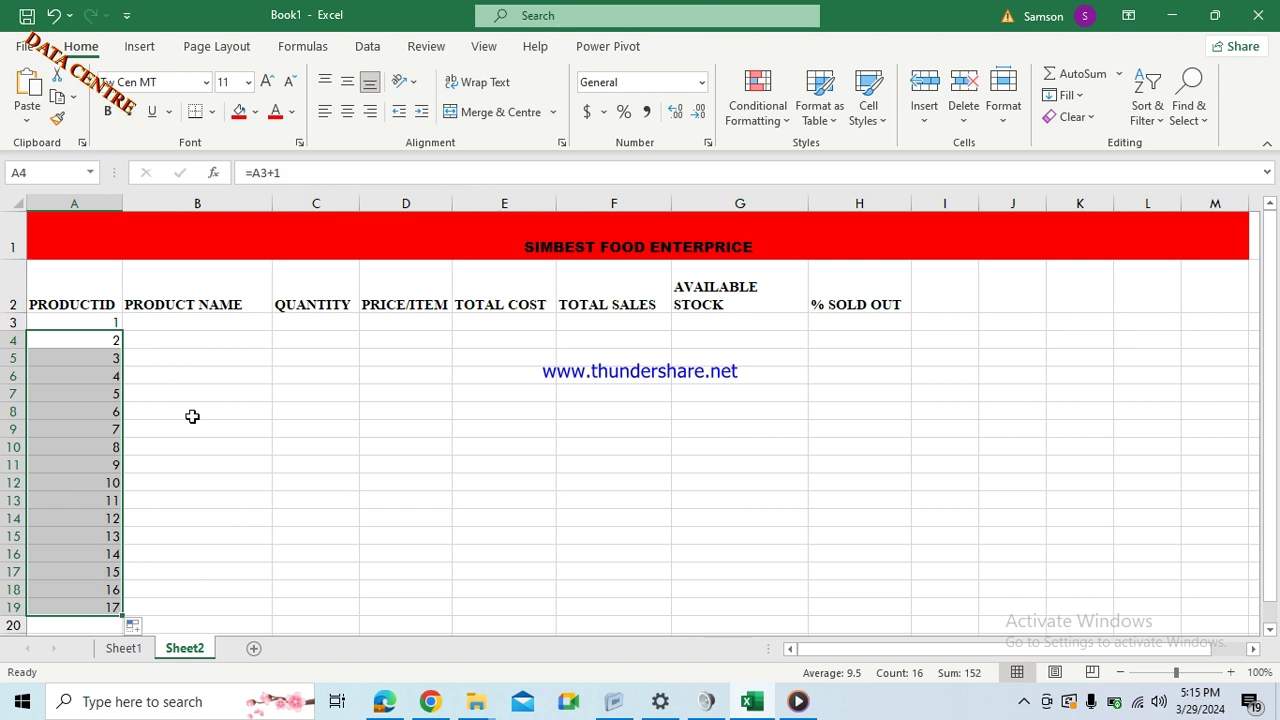
{"action": "left_click", "coordinate": [197, 326]}
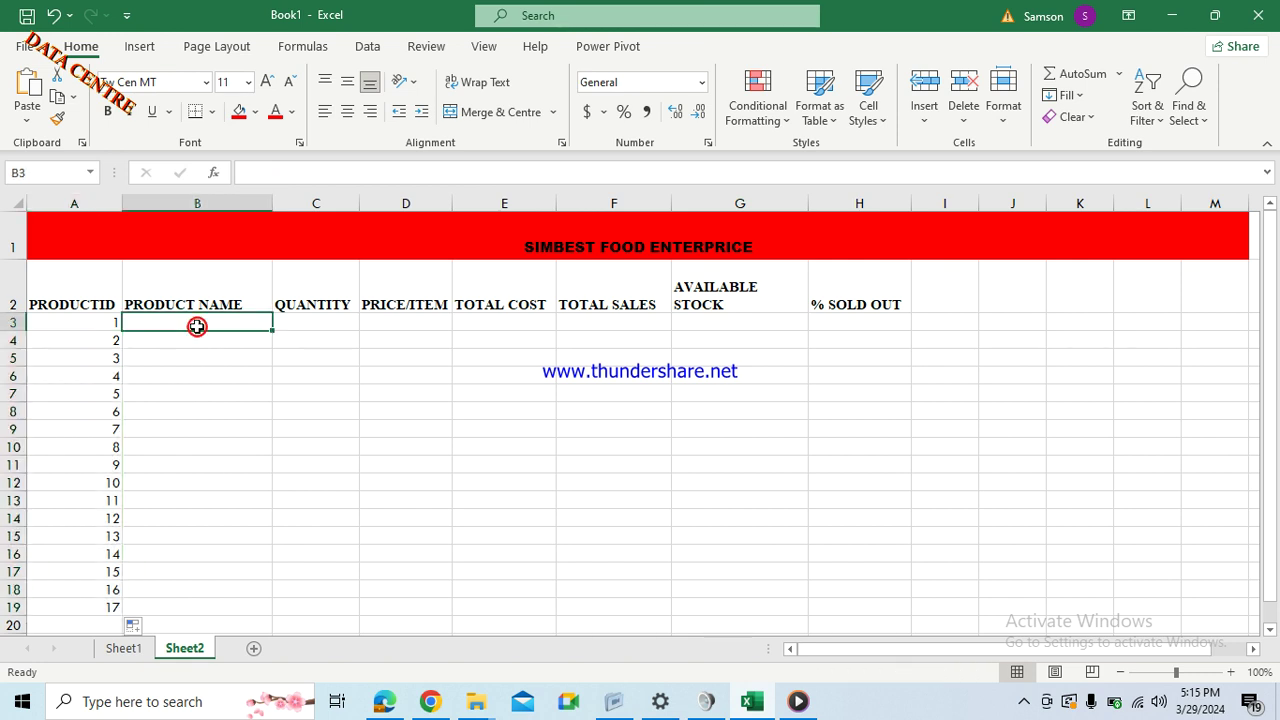